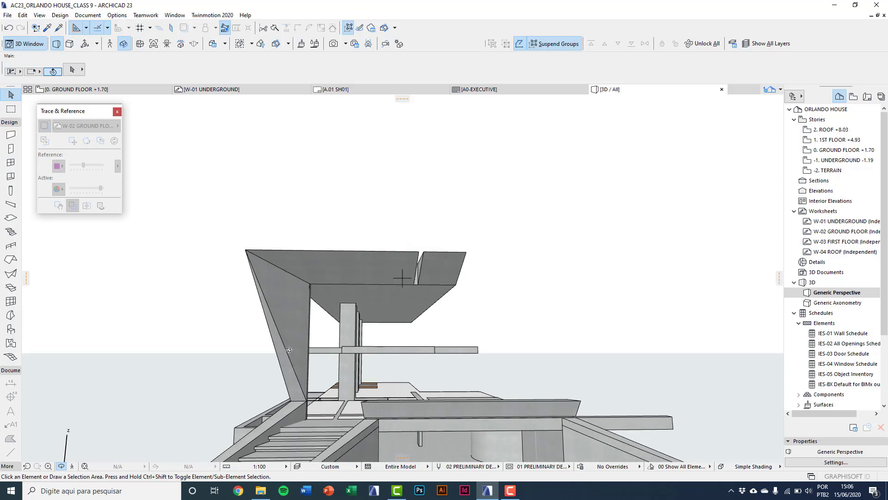
pyautogui.moveTo(289, 350)
pyautogui.mouseDown()
pyautogui.moveTo(309, 361)
pyautogui.moveTo(297, 359)
pyautogui.mouseUp()
pyautogui.doubleClick(10, 189)
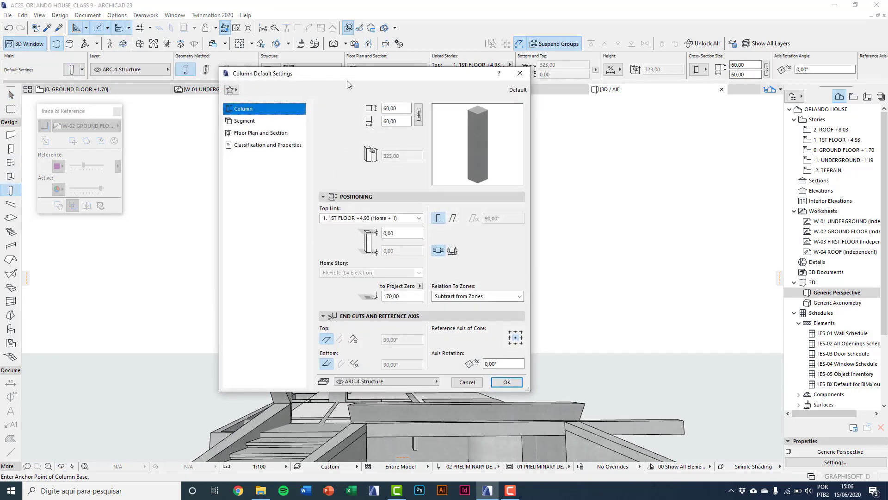
pyautogui.moveTo(347, 80); pyautogui.dragTo(340, 102)
pyautogui.click(248, 145)
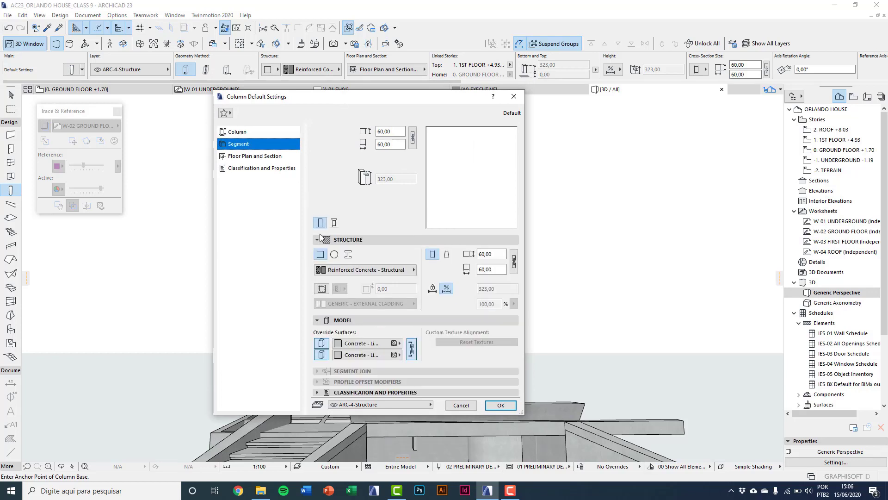
pyautogui.click(334, 255)
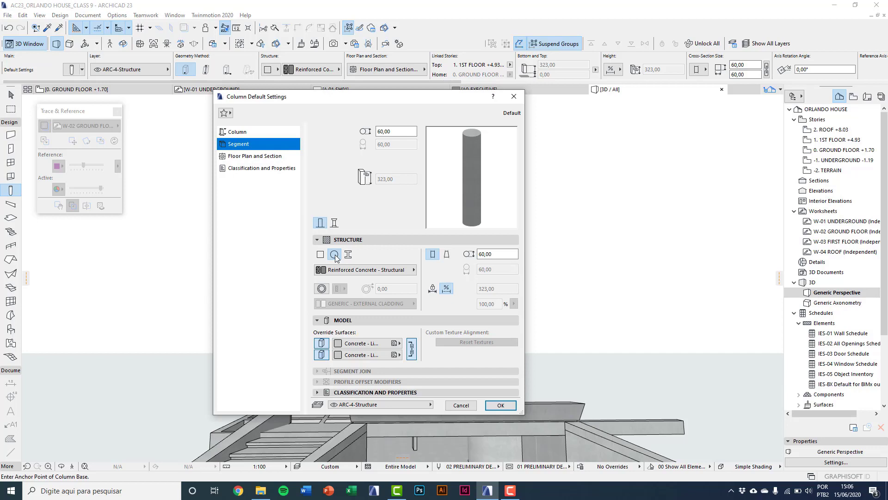
pyautogui.click(514, 96)
pyautogui.press('Escape')
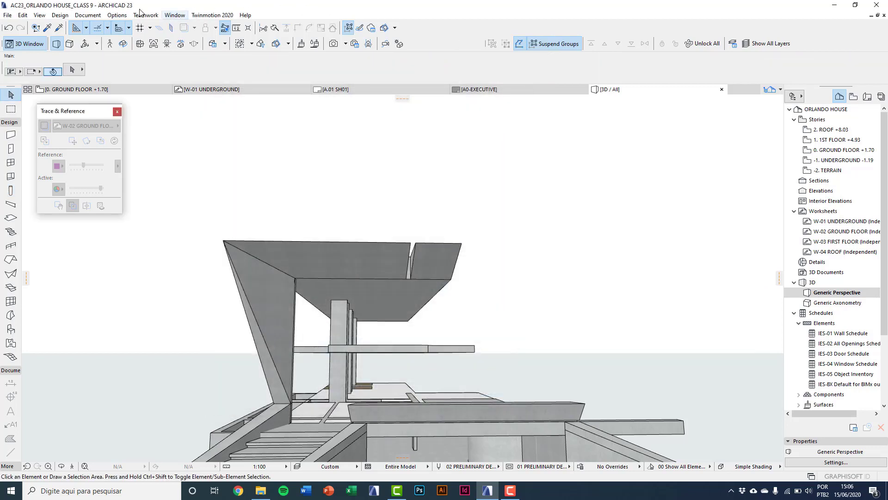
# Create a new complex profile named "STEEL COLUMN + CONCRETE D=20 cm" in the Profile Manager
pyautogui.click(117, 15)
pyautogui.moveTo(139, 30)
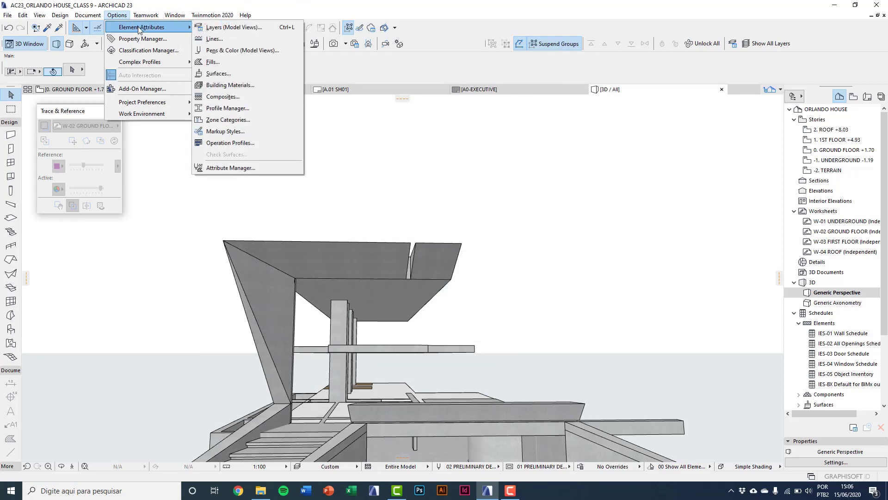
pyautogui.click(250, 108)
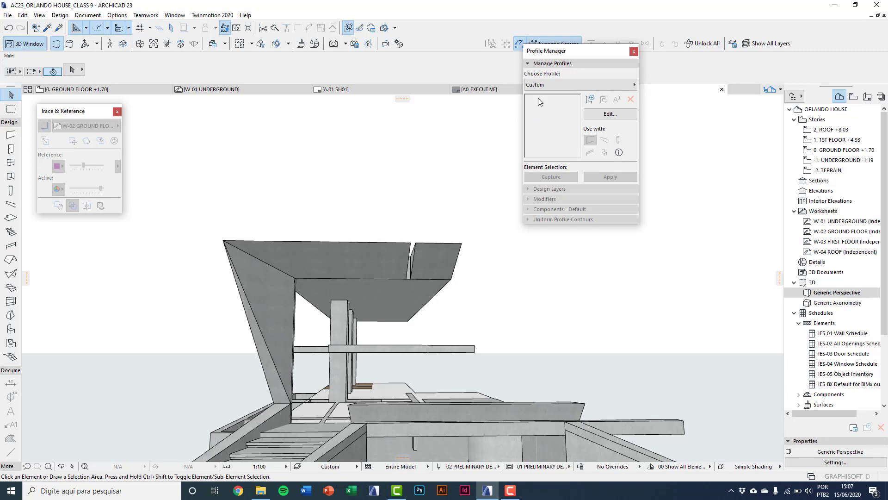
pyautogui.moveTo(569, 45); pyautogui.dragTo(595, 113)
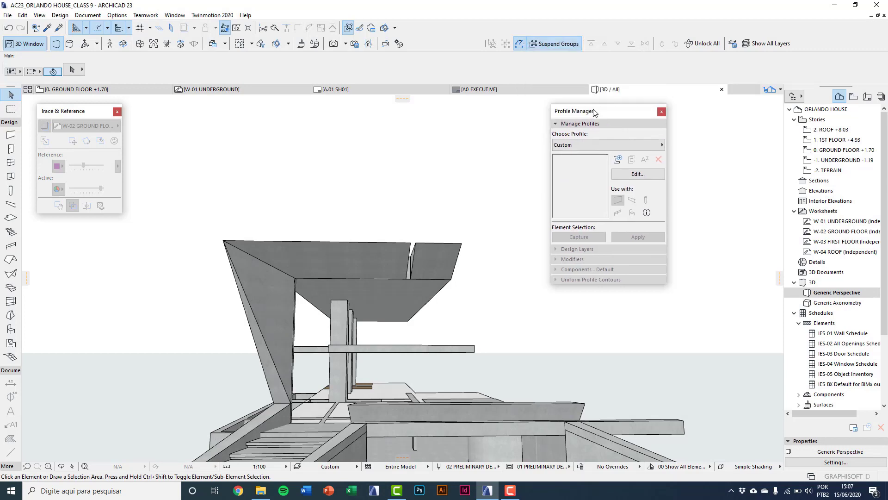
pyautogui.click(618, 159)
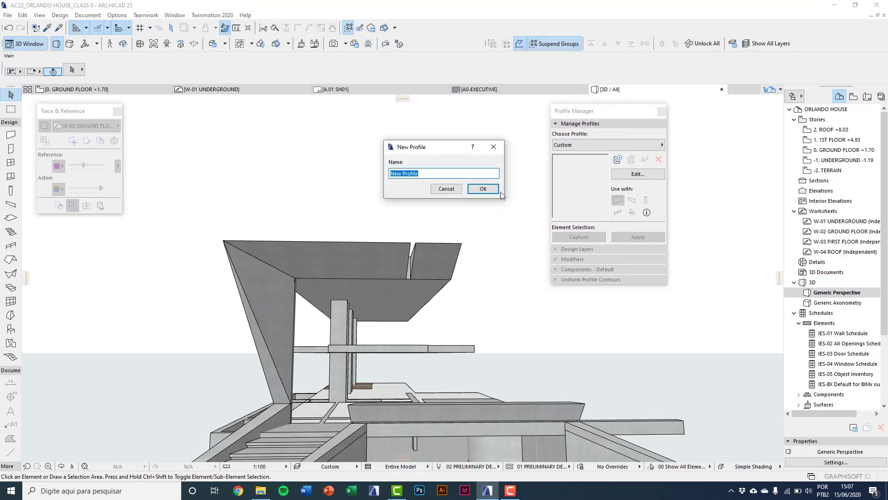
pyautogui.write('ste')
pyautogui.press('BackSpace')
pyautogui.press('BackSpace')
pyautogui.write('STEEL COLUMN + CONCRETE D=20')
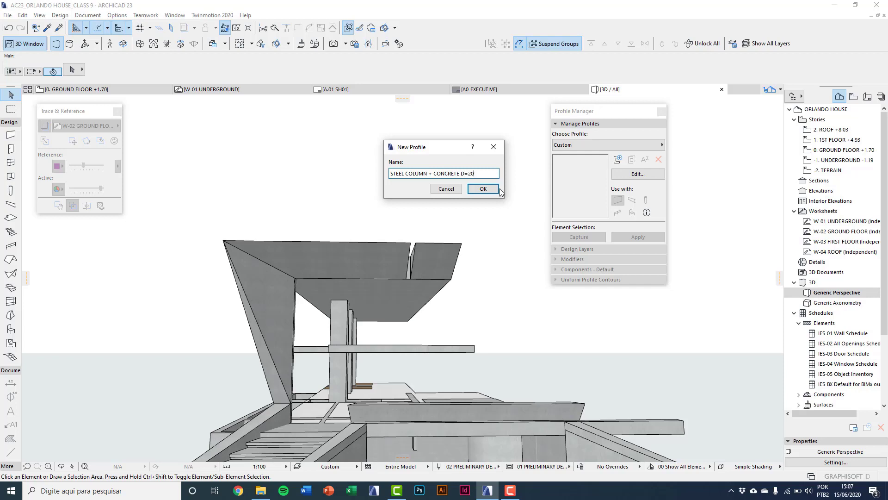
pyautogui.write(' cm')
pyautogui.click(481, 189)
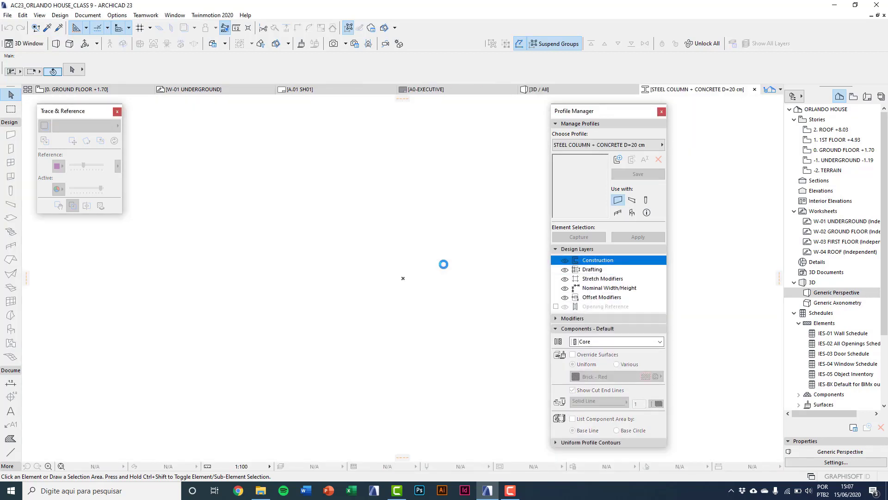
# Draw a full circle with a 10 cm radius centred on the profile origin
pyautogui.click(16, 123)
pyautogui.click(11, 228)
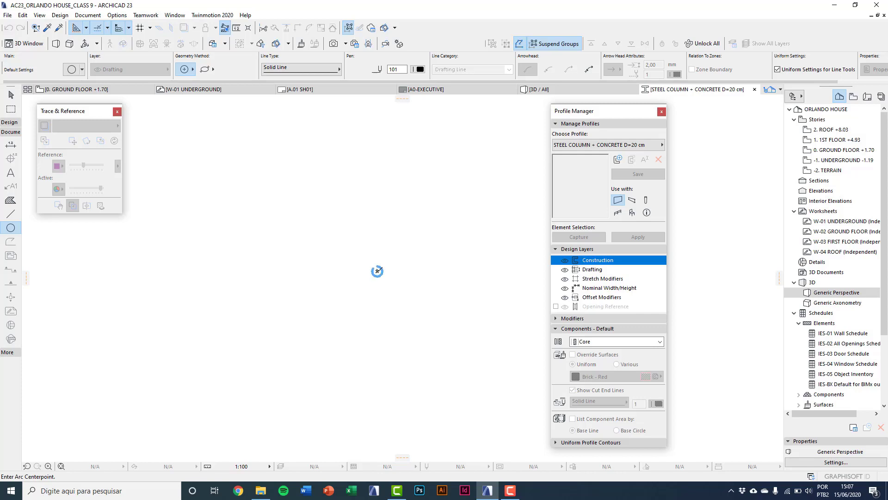
pyautogui.click(377, 271)
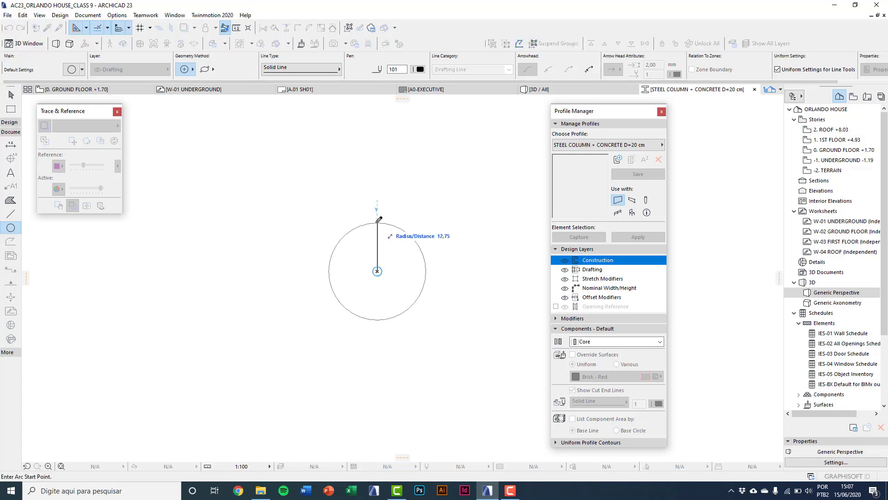
pyautogui.write('10')
pyautogui.press('Return')
pyautogui.click(377, 221)
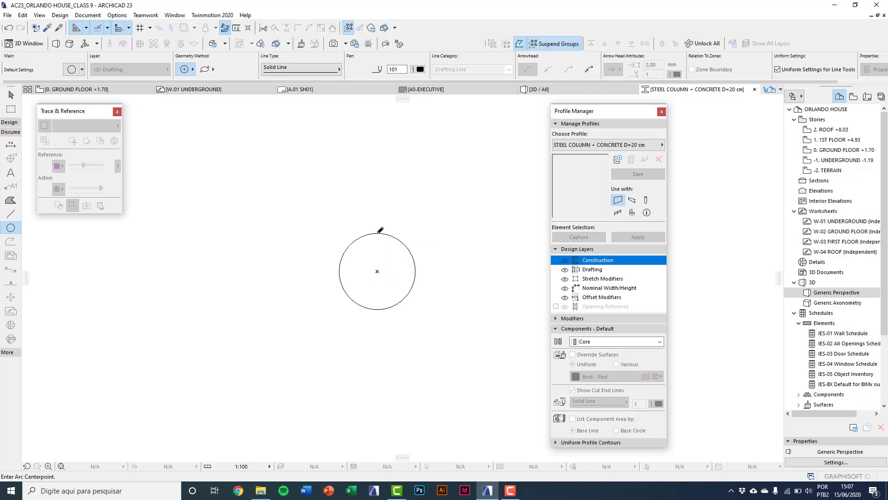
# Draw a concentric inner circle with a radius of about 9 cm from the profile origin
pyautogui.scroll(3, 385, 284)
pyautogui.click(372, 261)
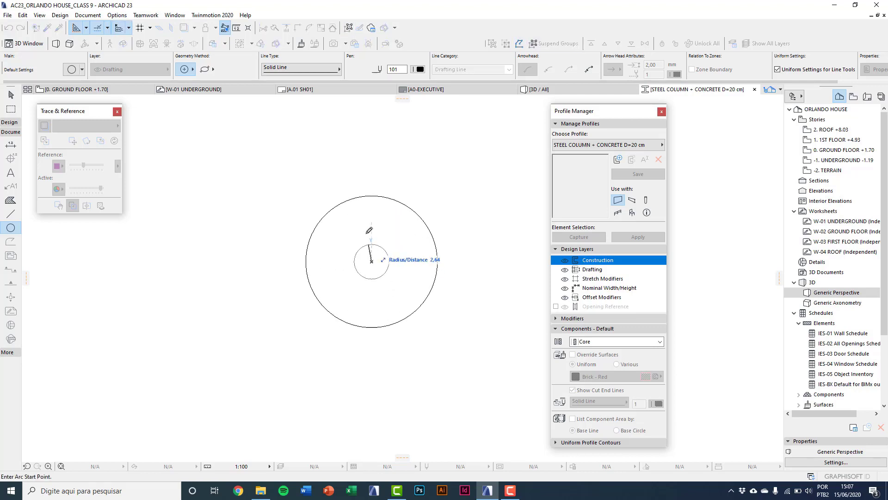
pyautogui.click(374, 201)
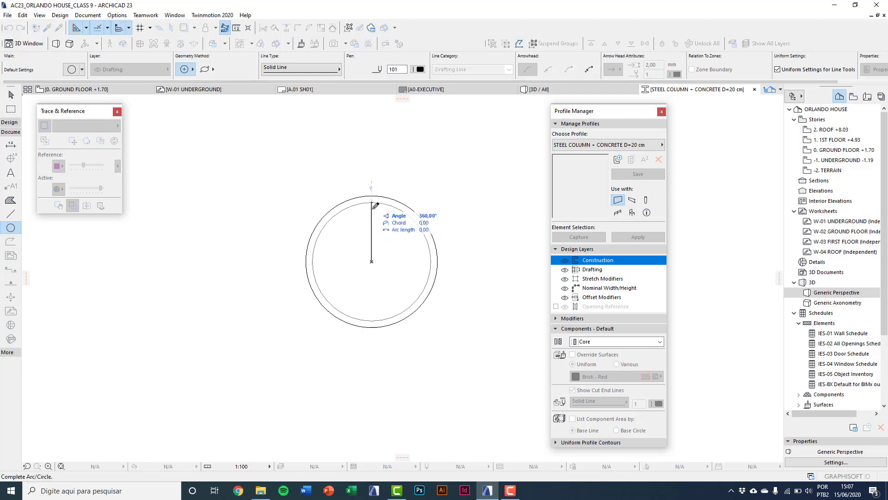
pyautogui.click(373, 201)
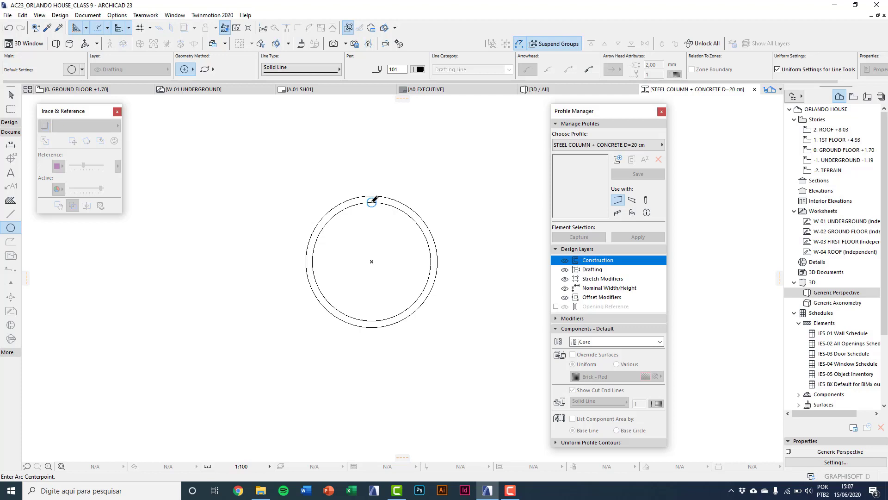
# Fill the inner circle with the building material ST-06 Reinforced Concrete - Structural
pyautogui.click(9, 202)
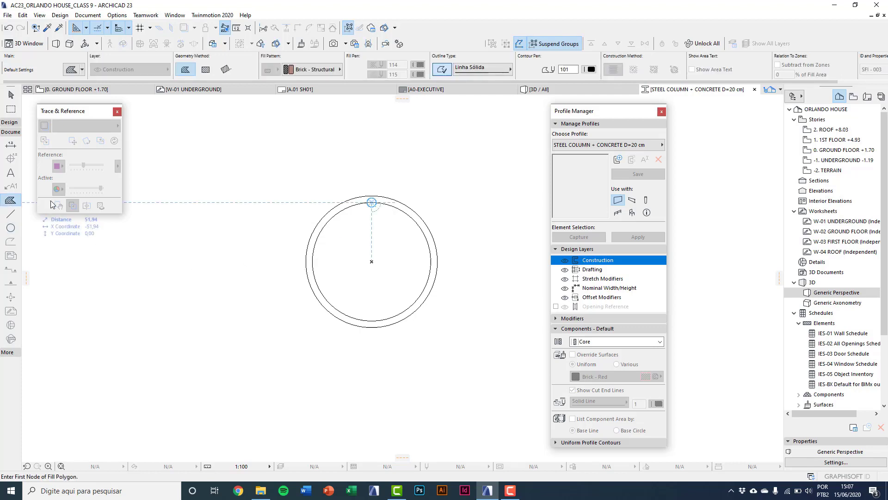
pyautogui.click(305, 70)
pyautogui.click(305, 72)
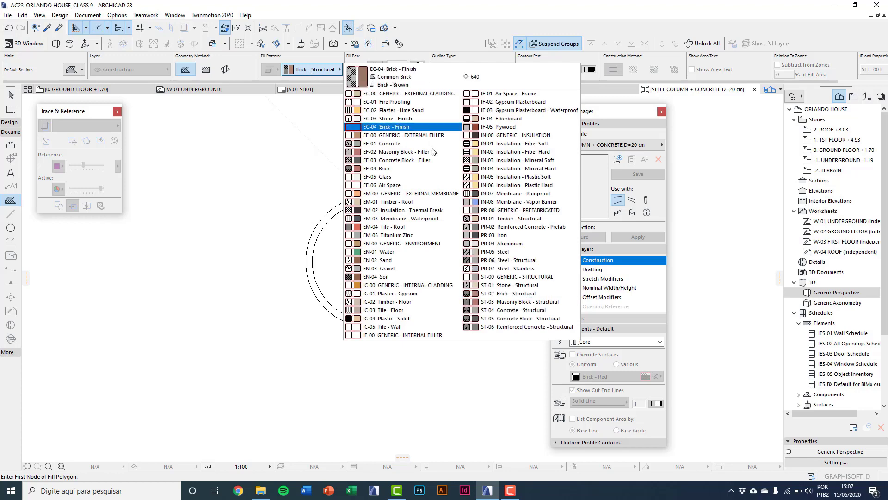
pyautogui.click(498, 327)
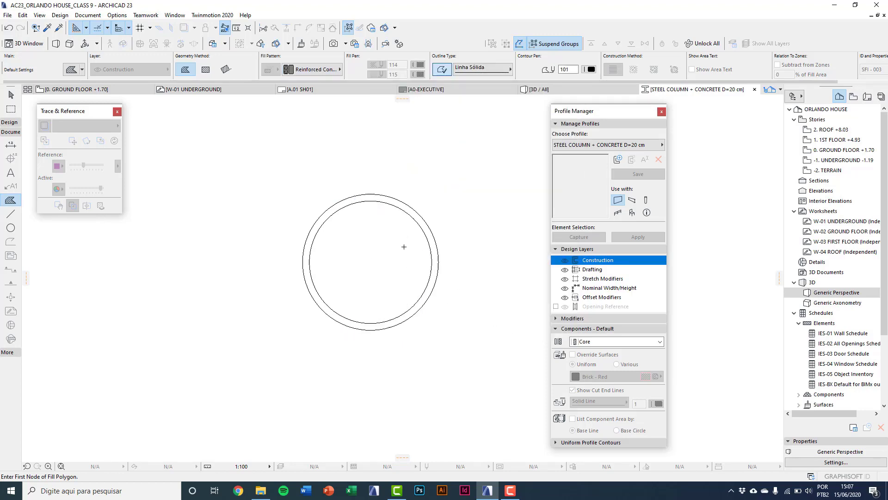
pyautogui.scroll(2, 379, 239)
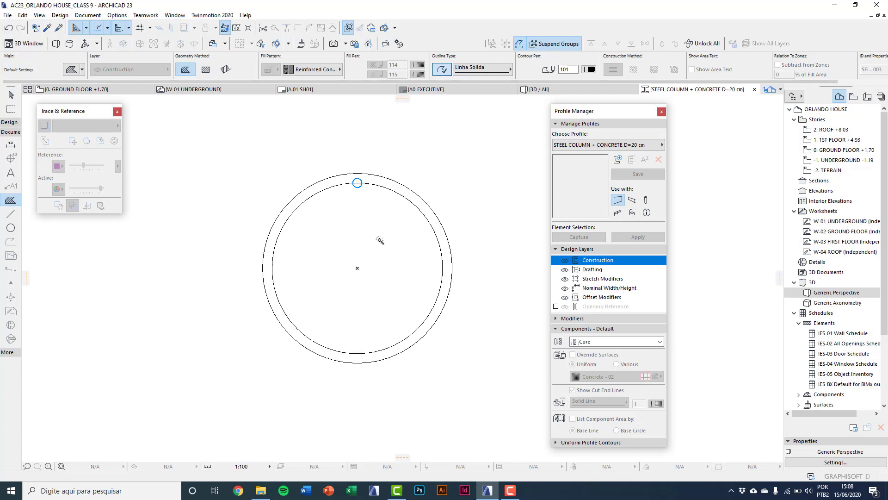
pyautogui.click(379, 239)
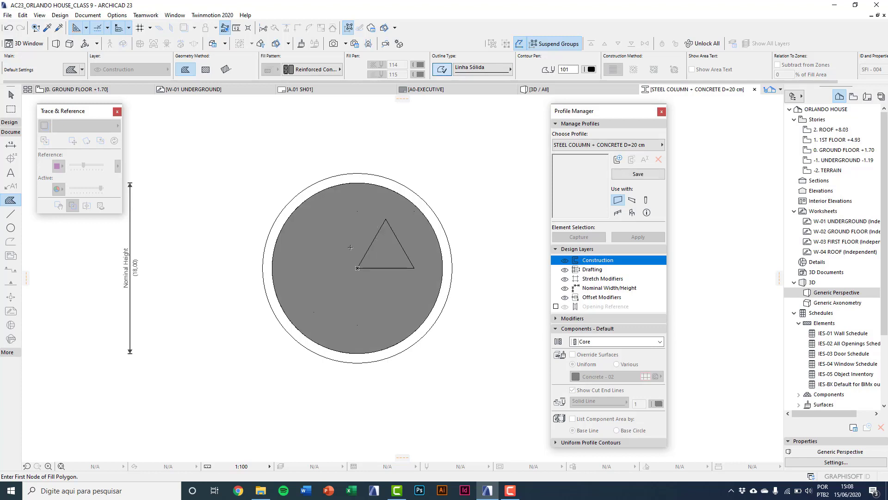
# Fill the whole outer circle with the building material PR-06 Steel - Structural
pyautogui.scroll(-3, 287, 262)
pyautogui.scroll(2, 278, 257)
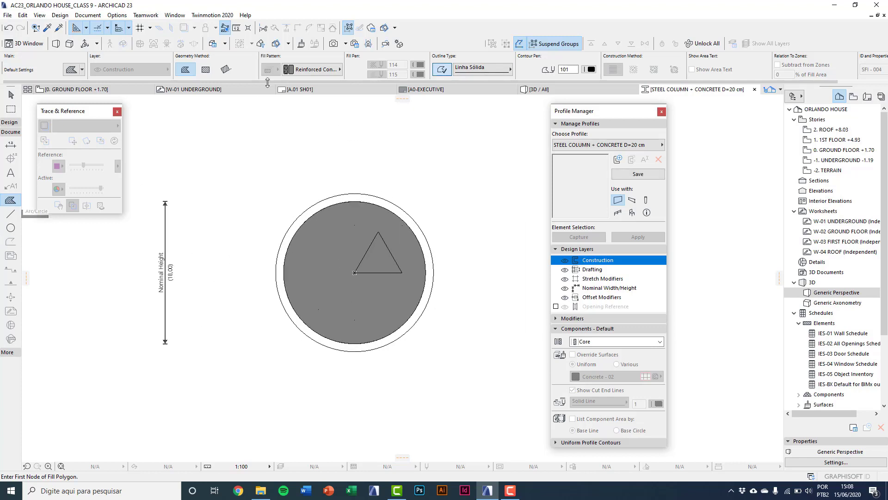
pyautogui.click(306, 74)
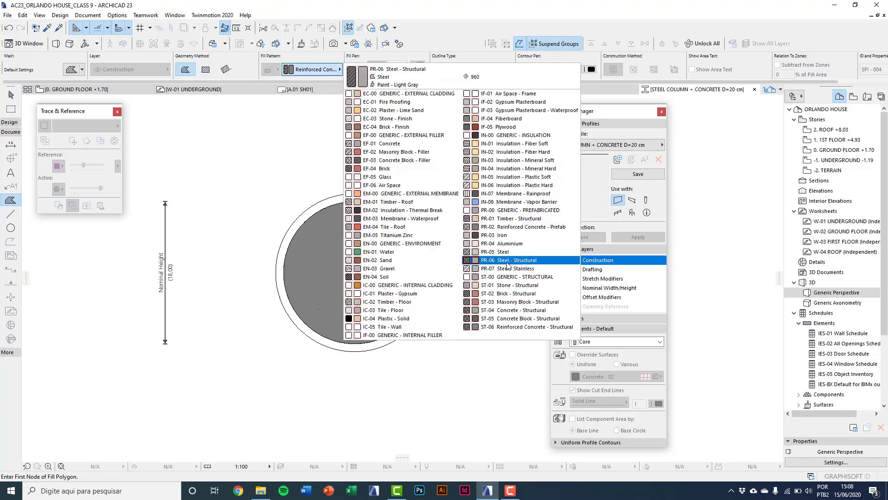
pyautogui.click(508, 260)
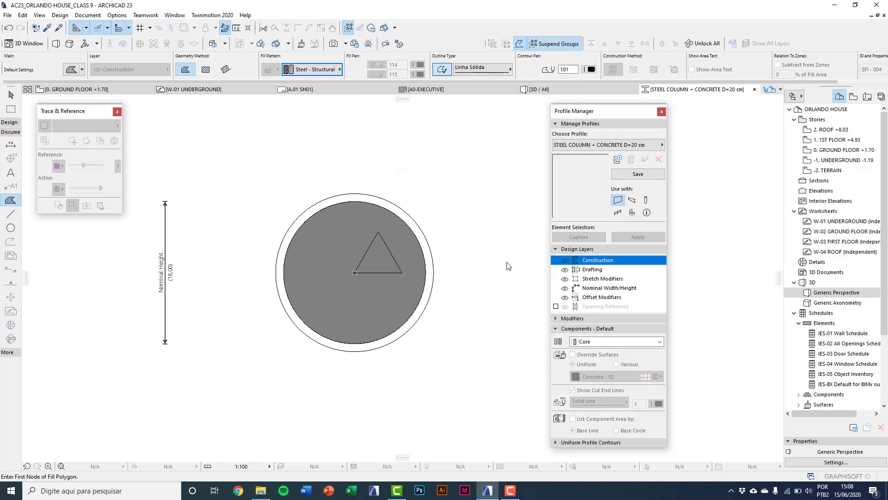
pyautogui.scroll(3, 407, 245)
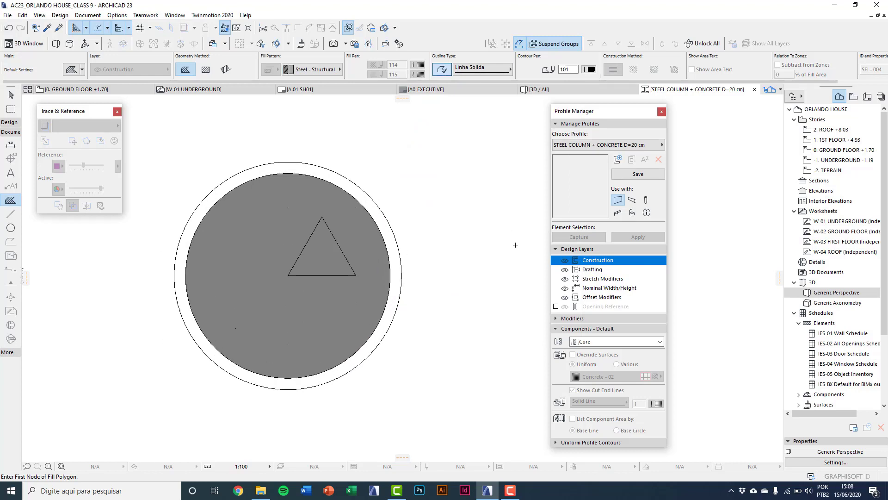
pyautogui.click(383, 187)
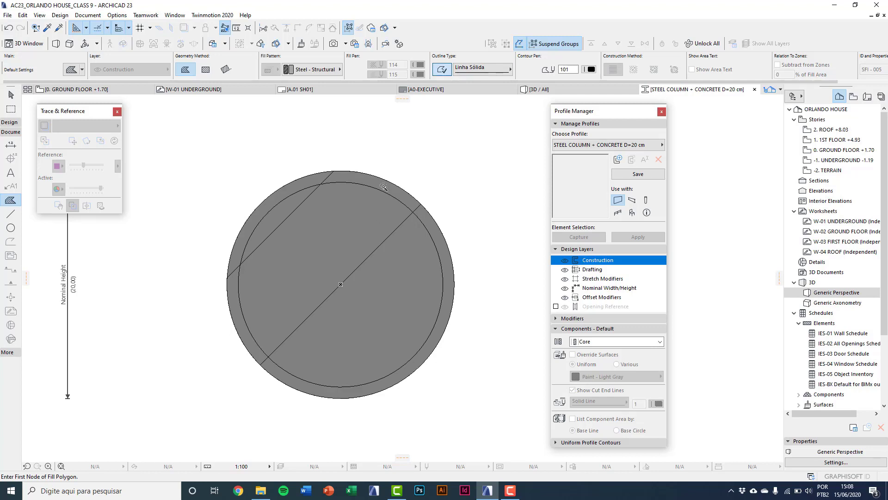
# Cut the inner circle out of the steel fill, leaving a ring around the concrete core
pyautogui.keyDown('shift'); pyautogui.click(381, 186); pyautogui.keyUp('shift')
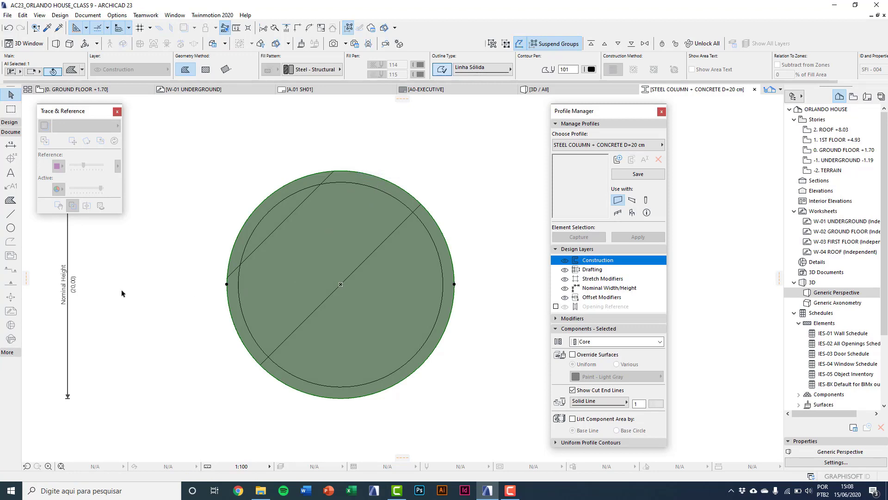
pyautogui.click(10, 202)
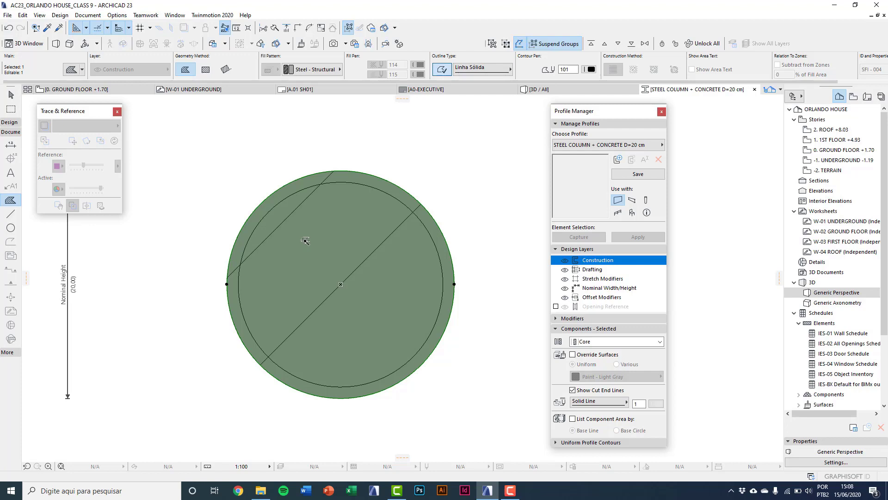
pyautogui.click(332, 230)
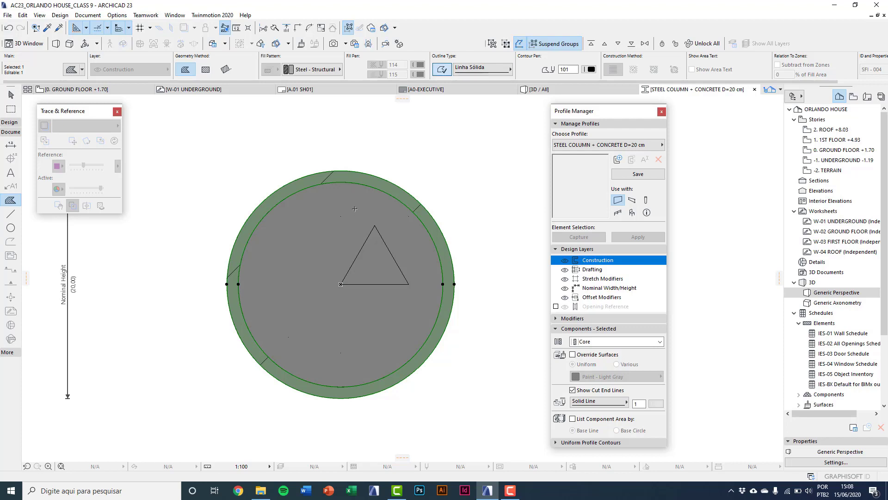
# Examine the outer ring and the inner core separately to check the material of each component
pyautogui.scroll(3, 356, 211)
pyautogui.press('Escape')
pyautogui.click(369, 162)
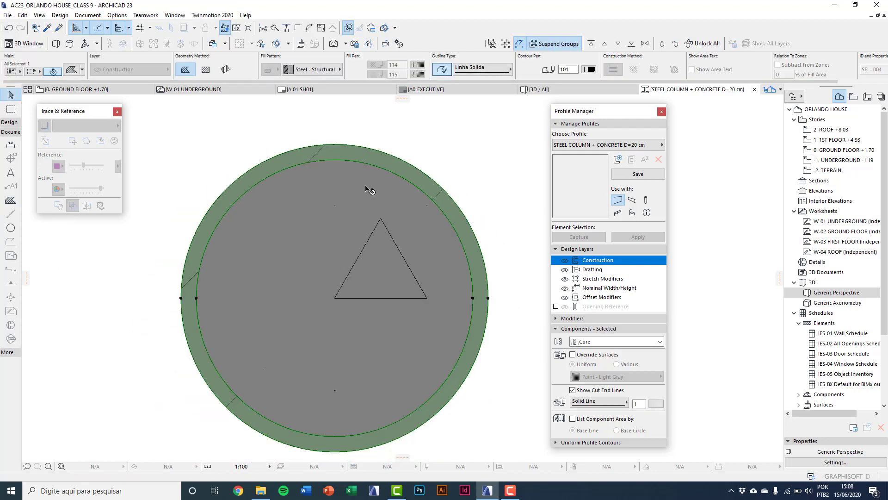
pyautogui.scroll(-3, 365, 185)
pyautogui.scroll(2, 344, 175)
pyautogui.scroll(-1, 342, 158)
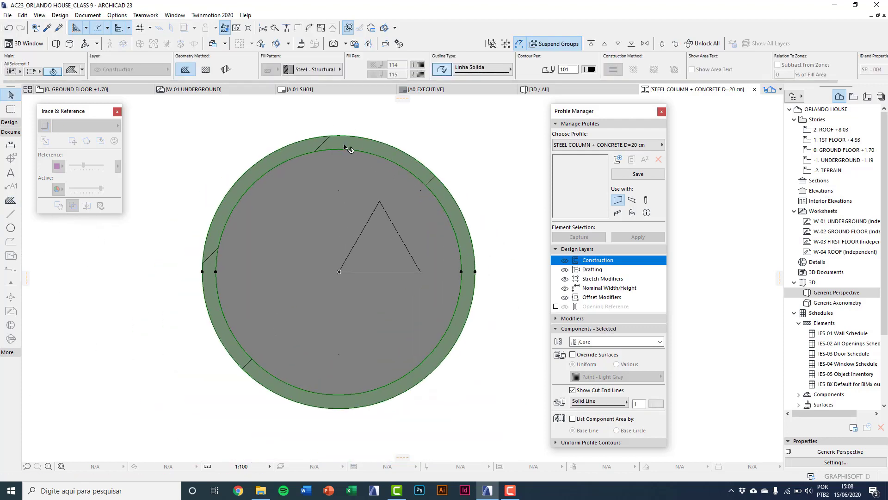
pyautogui.moveTo(344, 147)
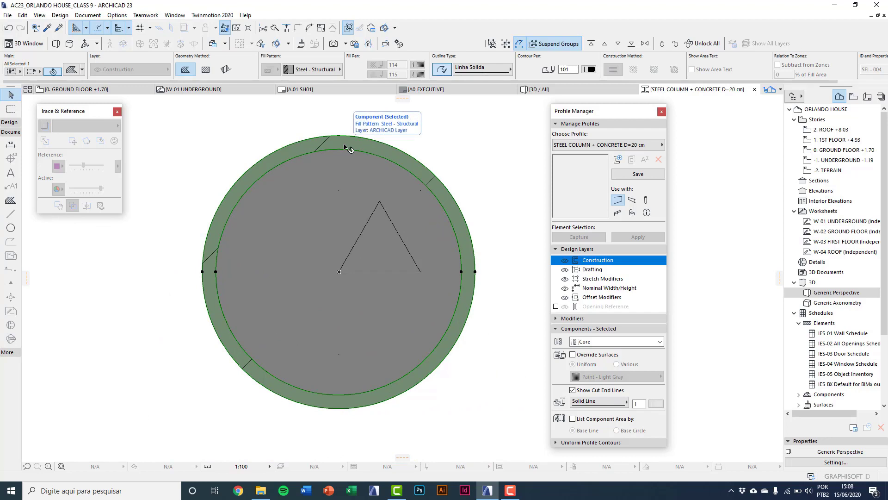
pyautogui.click(347, 195)
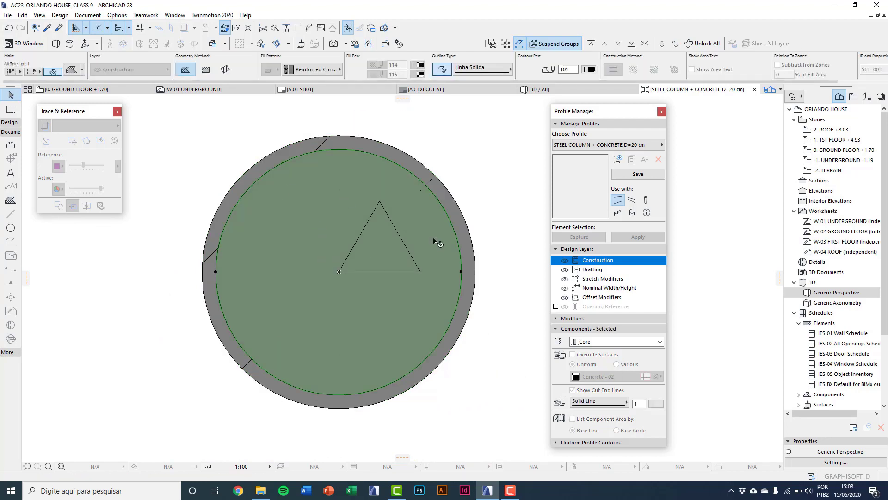
pyautogui.click(477, 217)
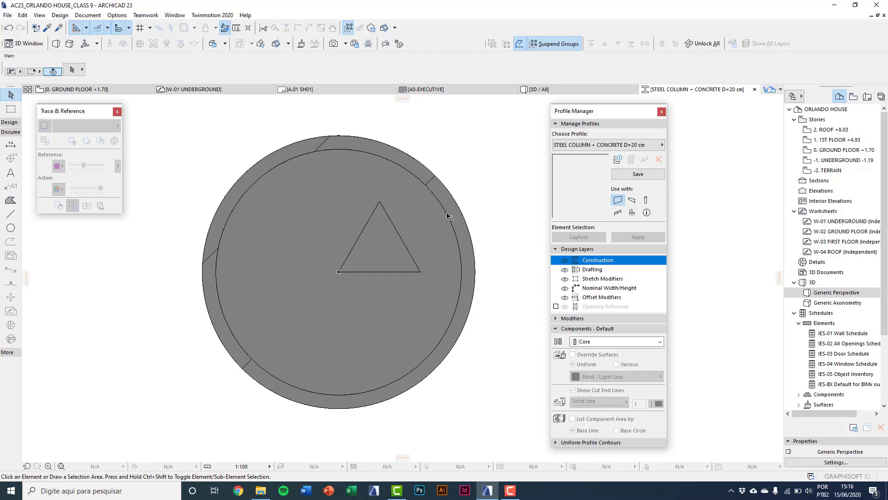
# Classify the outer steel ring of the profile as a Finish component
pyautogui.scroll(1, 448, 217)
pyautogui.click(423, 167)
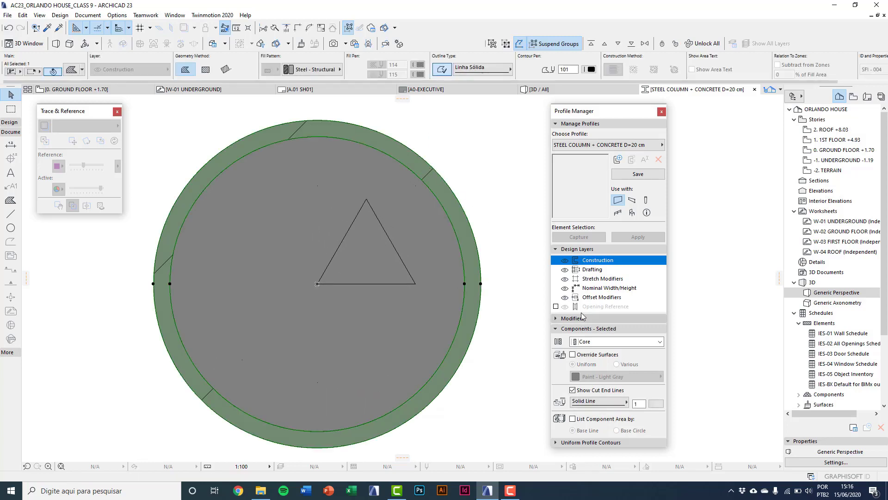
pyautogui.click(592, 345)
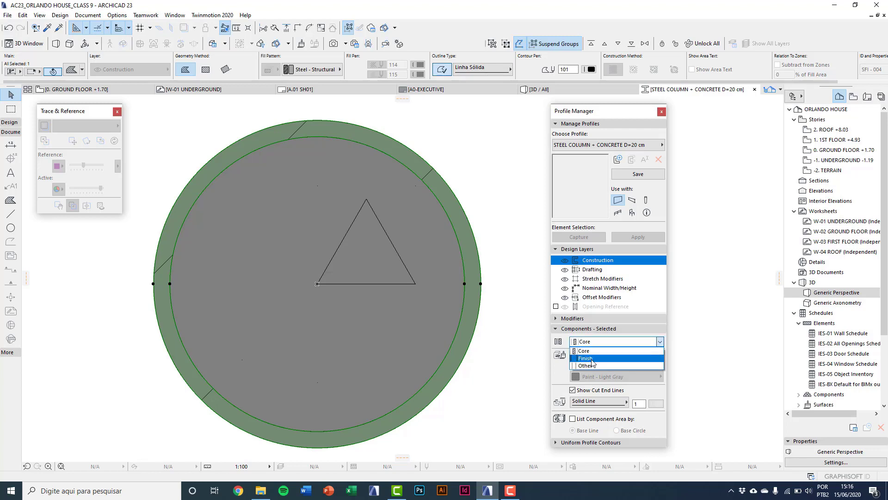
pyautogui.click(591, 359)
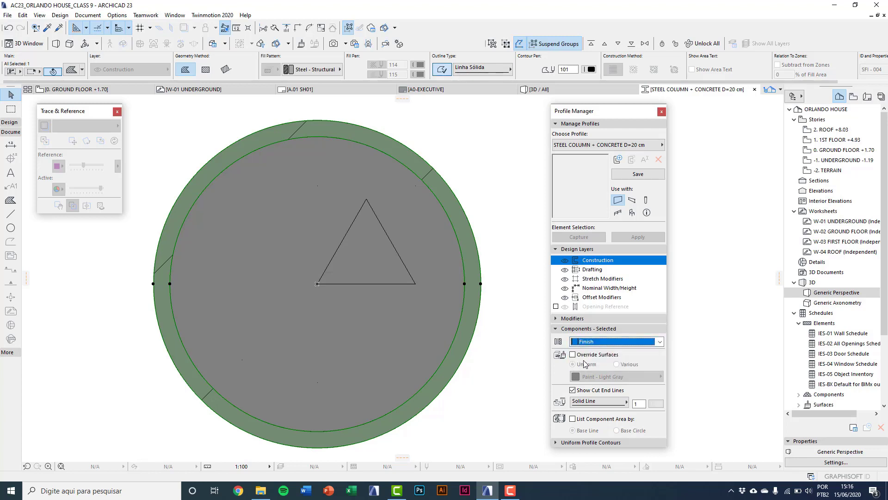
# Override the steel ring's surfaces uniformly with Paint - Glossy White and set its cut end line pen to 101
pyautogui.click(573, 354)
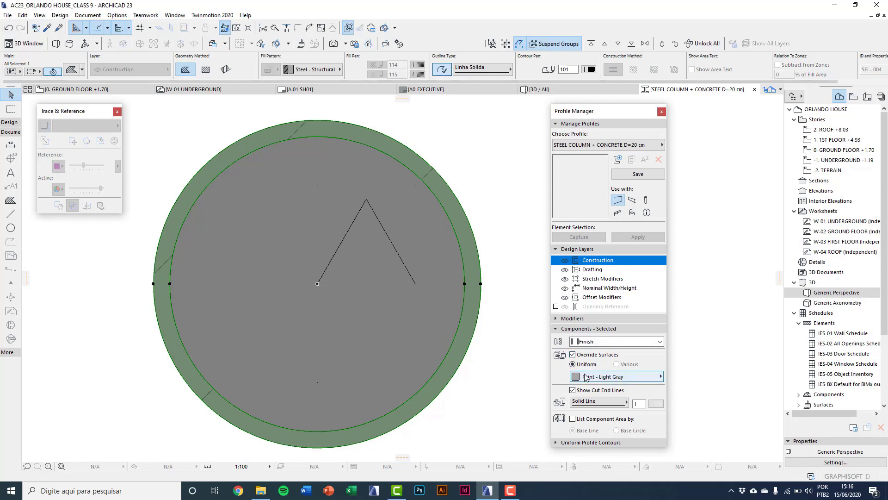
pyautogui.click(586, 377)
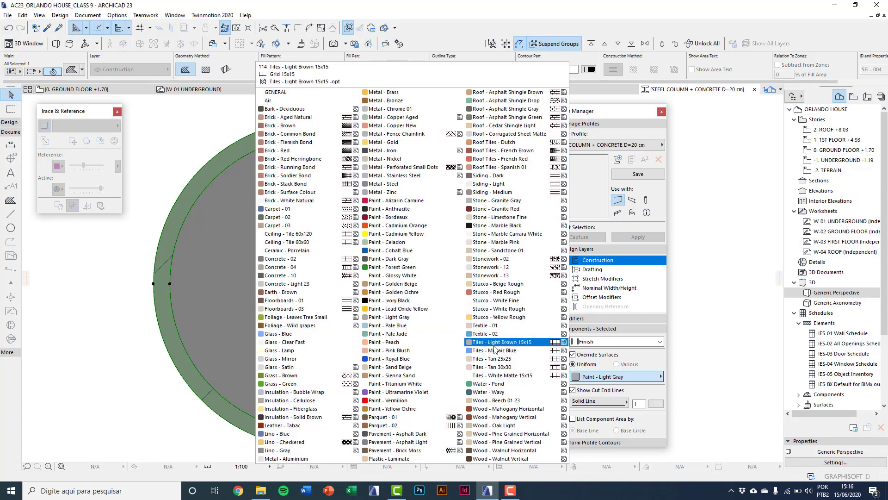
pyautogui.click(423, 276)
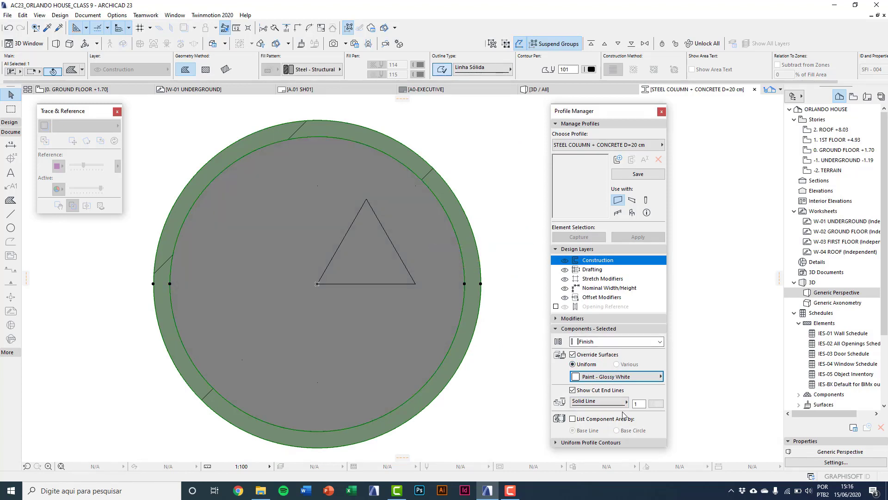
pyautogui.click(656, 403)
pyautogui.click(671, 405)
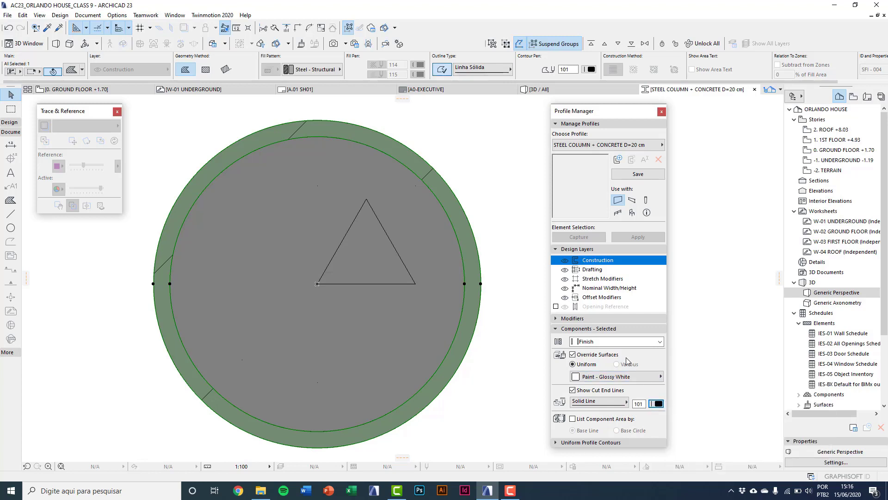
# Make the profile available for columns only, save it, and close the Profile Manager
pyautogui.click(634, 203)
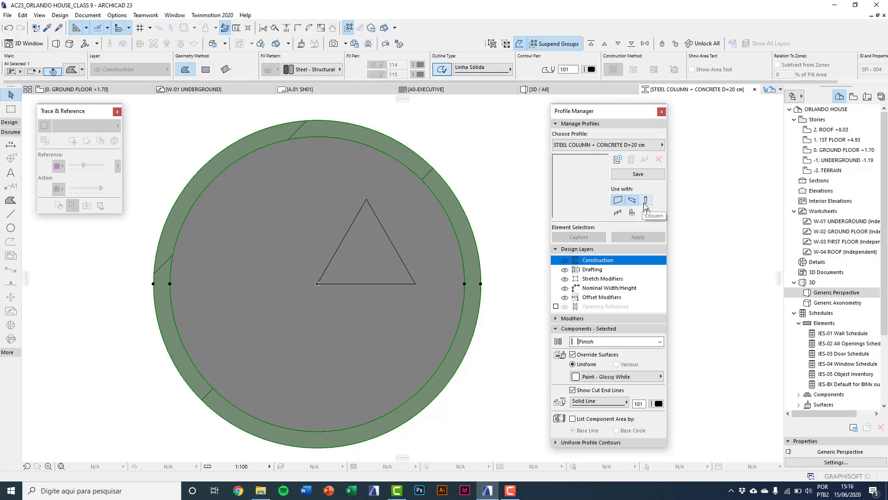
pyautogui.click(646, 203)
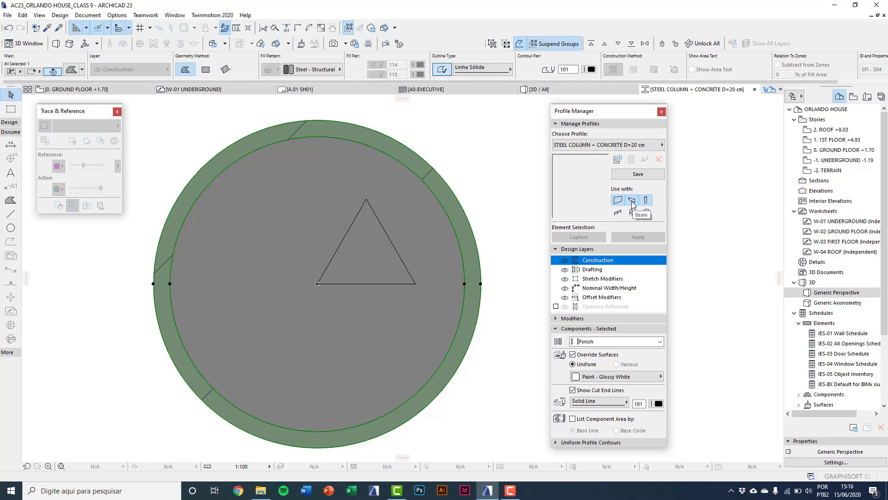
pyautogui.click(633, 203)
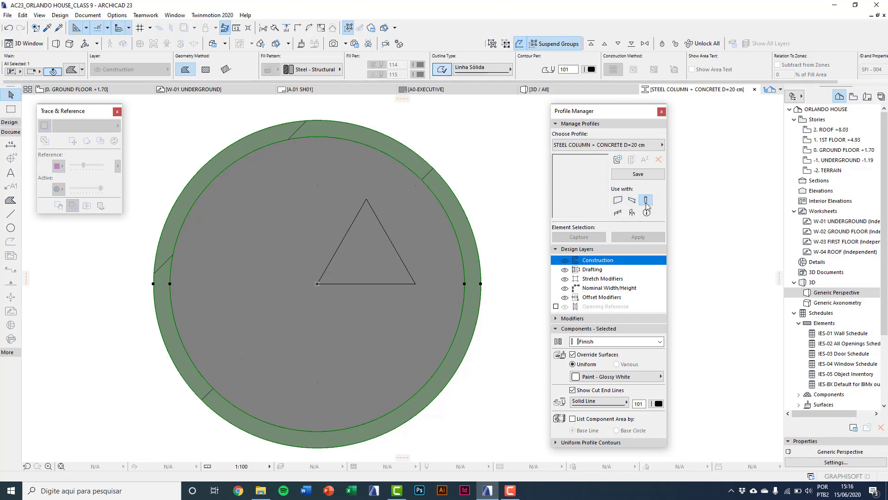
pyautogui.click(643, 175)
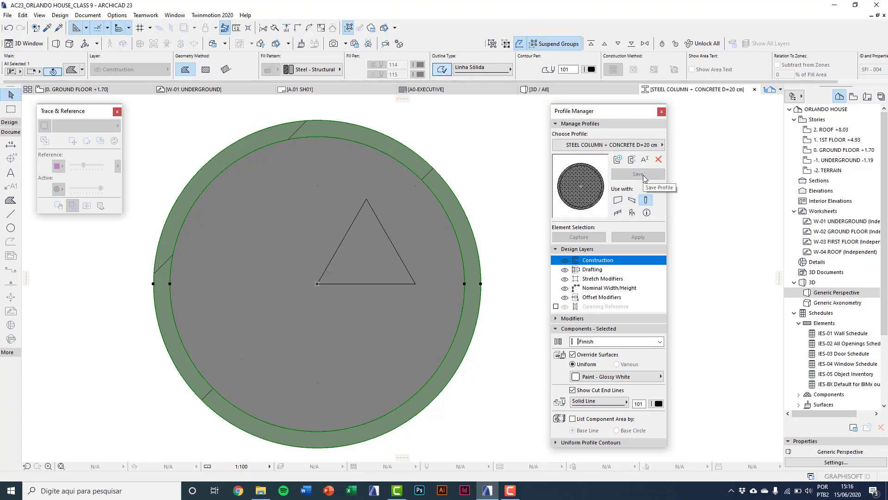
pyautogui.click(661, 111)
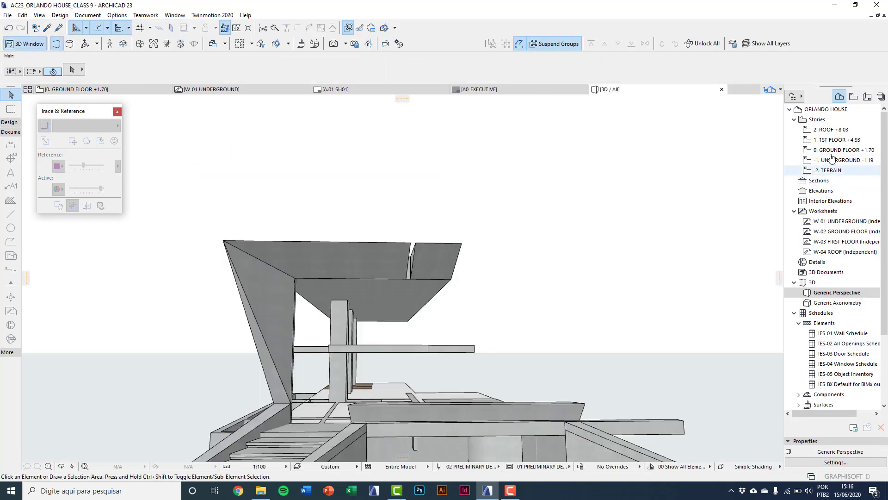
# Open the 0. GROUND FLOOR plan and locate the traced column outlines near the slab edge, checking the trace reference options
pyautogui.doubleClick(844, 149)
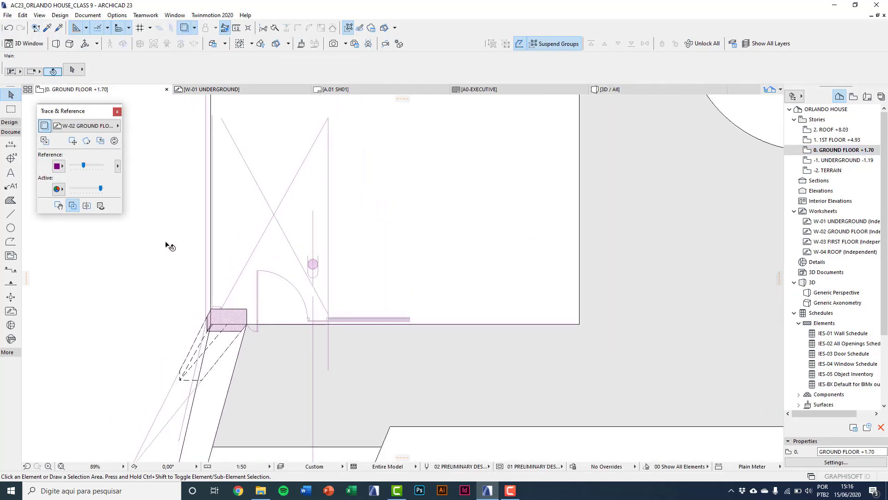
pyautogui.click(107, 129)
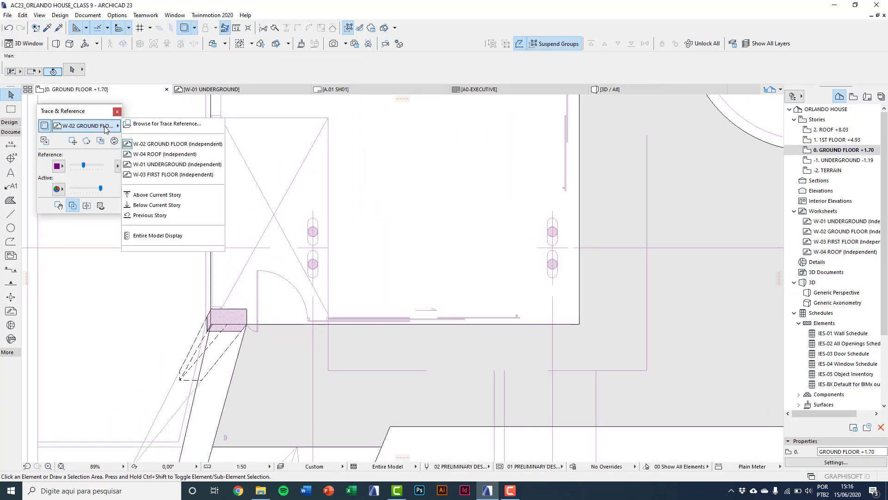
pyautogui.click(106, 129)
pyautogui.scroll(3, 517, 233)
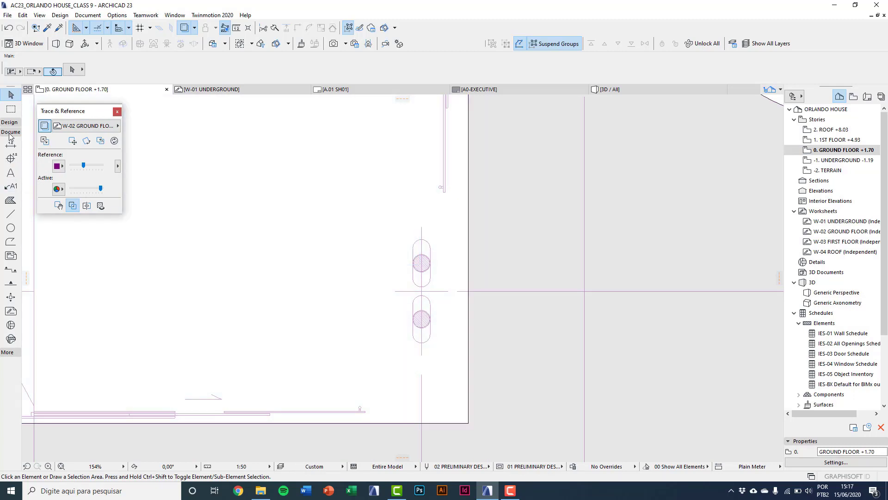
# Set the default column's structure to the complex profile STEEL COLUMN + CONCRETE D=20 cm and turn off both surface overrides
pyautogui.click(10, 122)
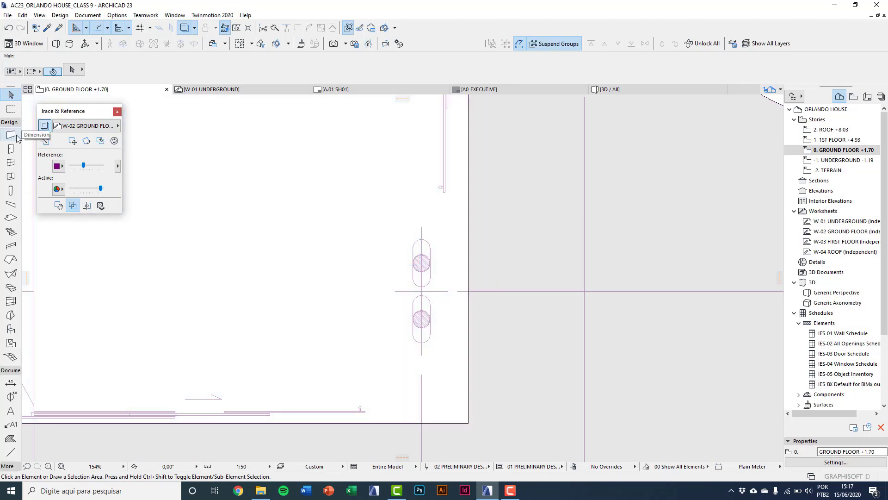
pyautogui.click(14, 192)
pyautogui.click(74, 69)
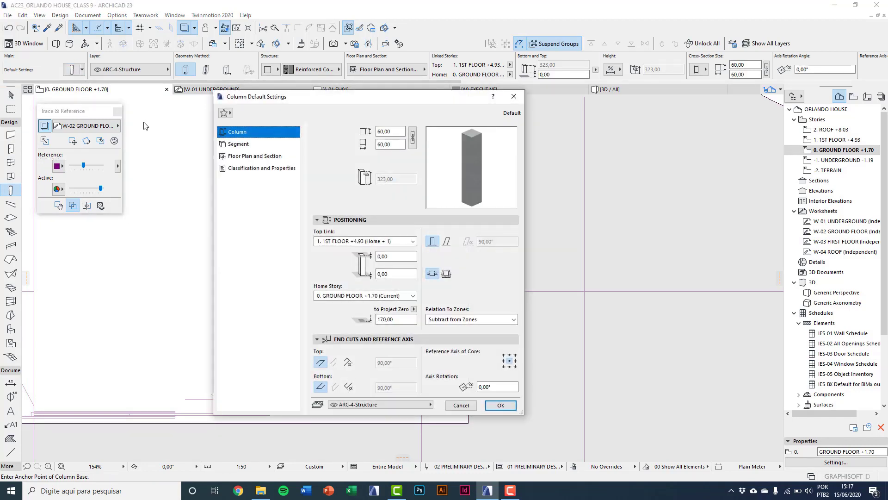
pyautogui.click(238, 144)
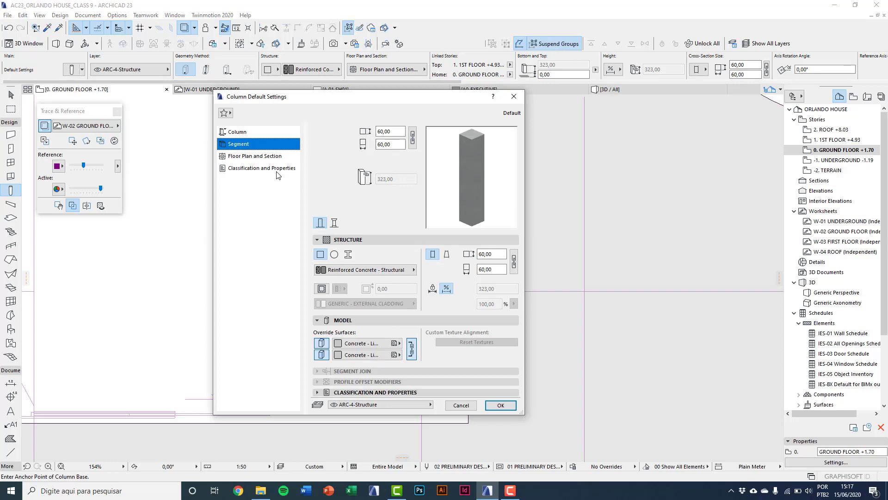
pyautogui.click(348, 254)
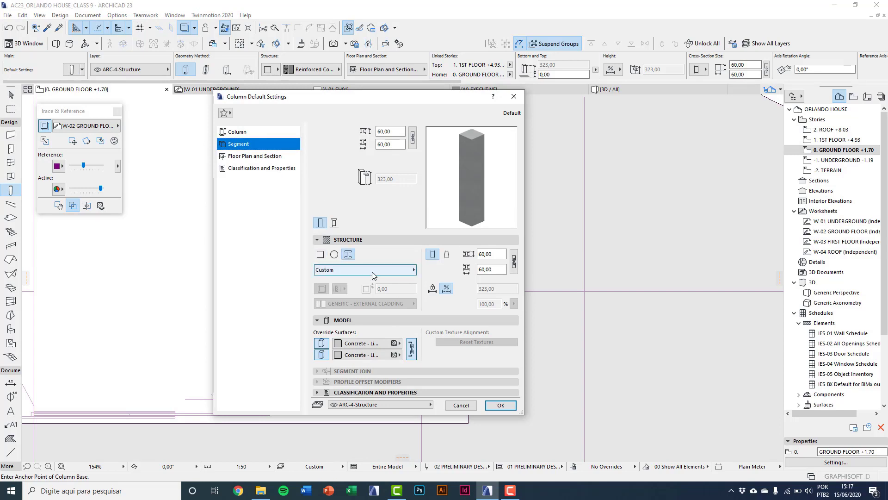
pyautogui.click(384, 270)
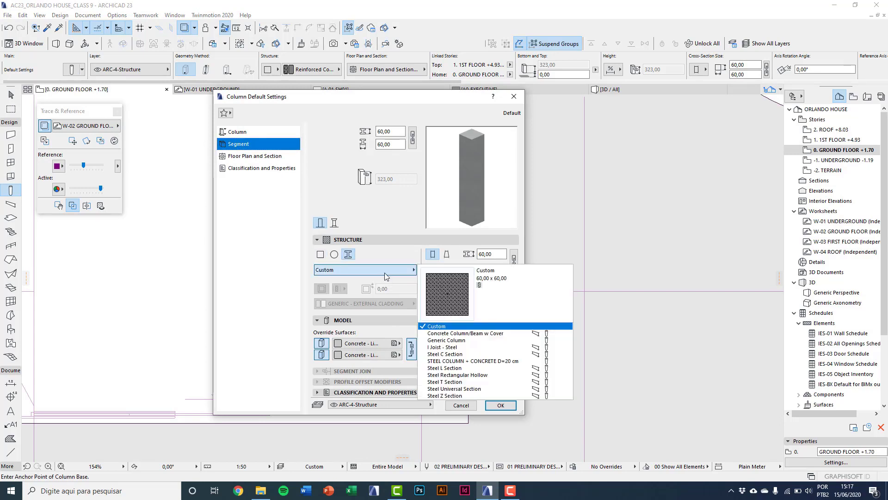
pyautogui.click(460, 361)
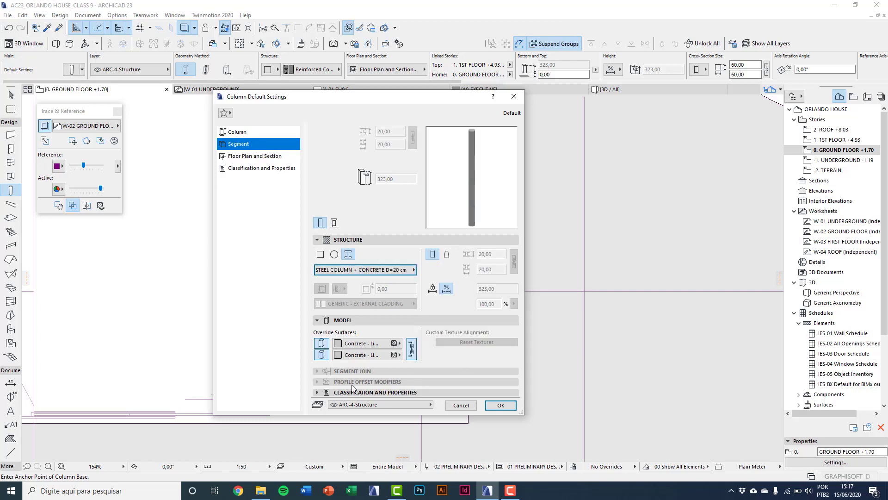
pyautogui.click(323, 344)
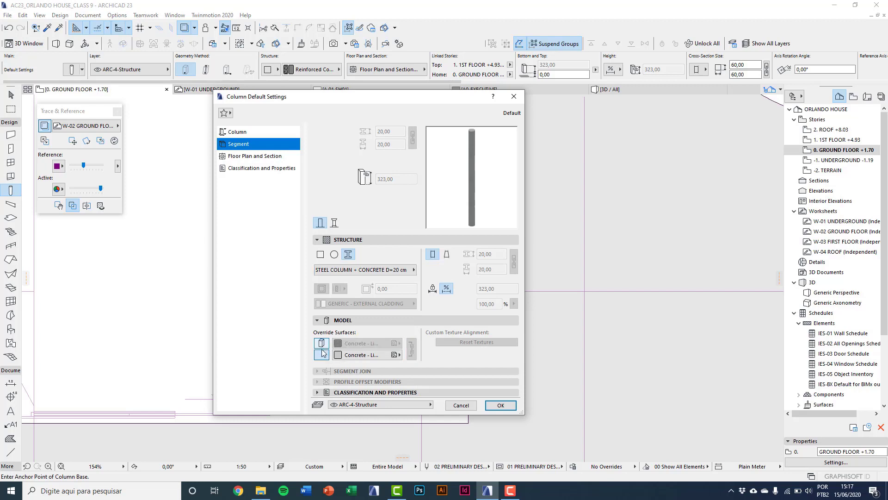
pyautogui.click(321, 354)
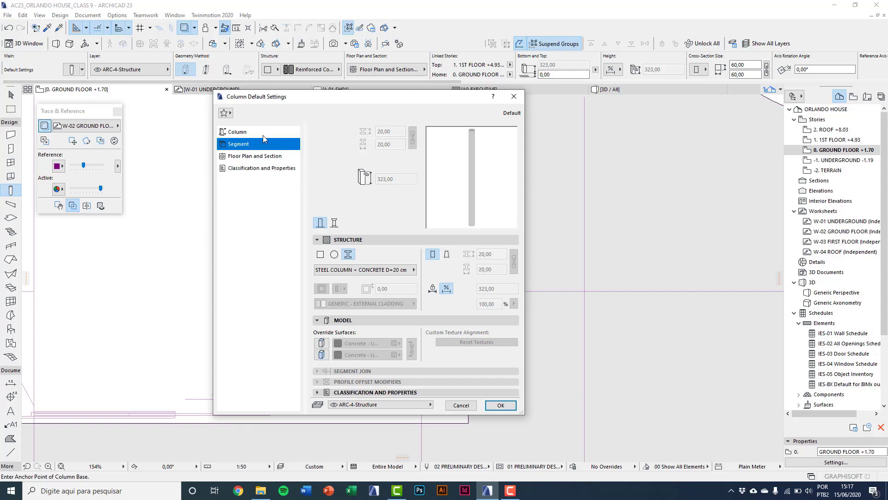
# Make the default column slanted at 80° with a top offset of -30 cm from the 1ST FLOOR link, and accept the settings
pyautogui.click(247, 134)
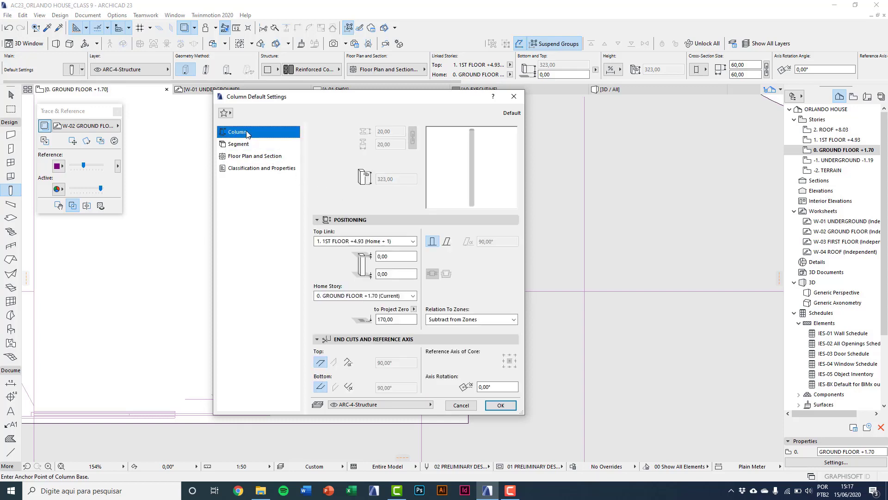
pyautogui.click(447, 243)
pyautogui.doubleClick(496, 241)
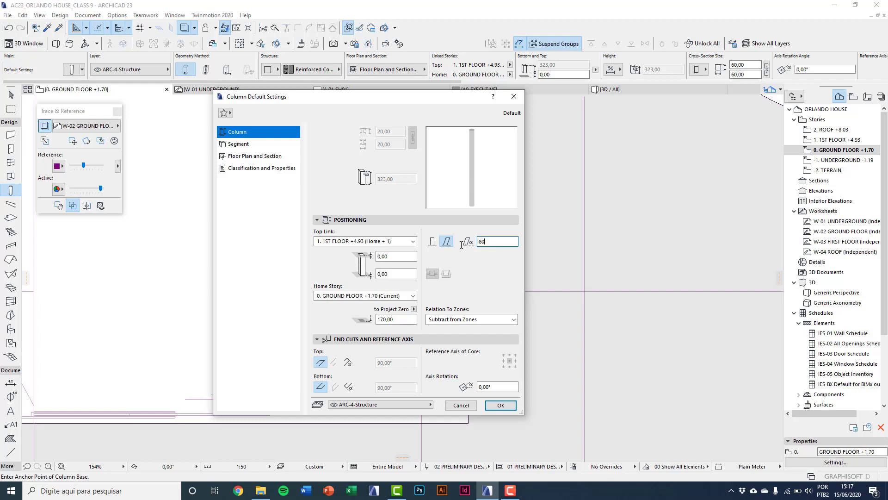
pyautogui.press('Tab')
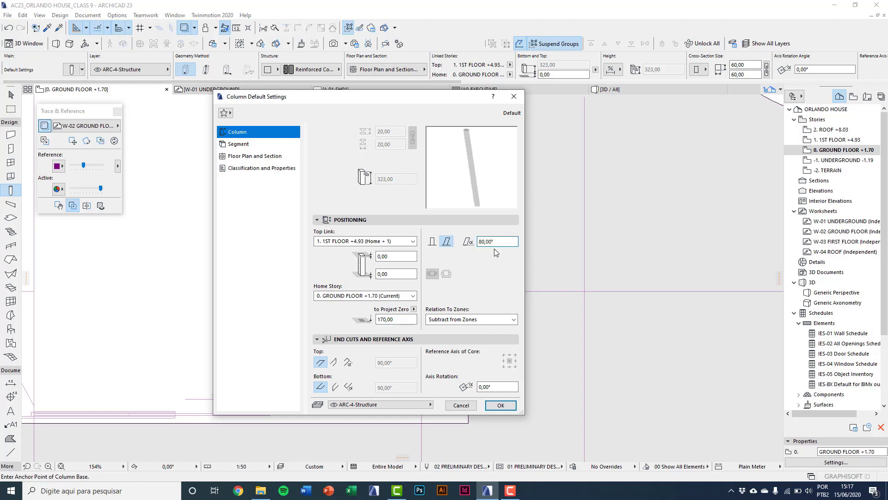
pyautogui.doubleClick(382, 256)
pyautogui.write('-30,00')
pyautogui.click(398, 276)
pyautogui.click(501, 406)
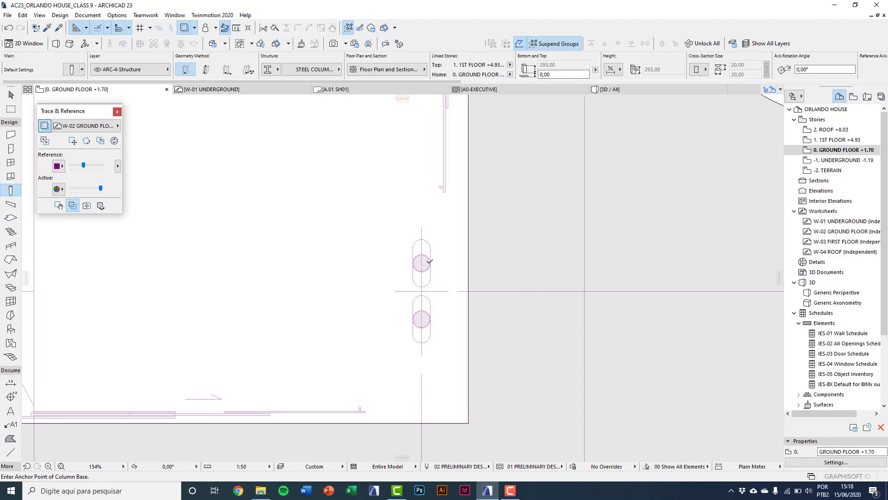
# Place the slanted column with its base on the upper traced circle near the slab edge, and select it
pyautogui.scroll(5, 430, 262)
pyautogui.click(403, 263)
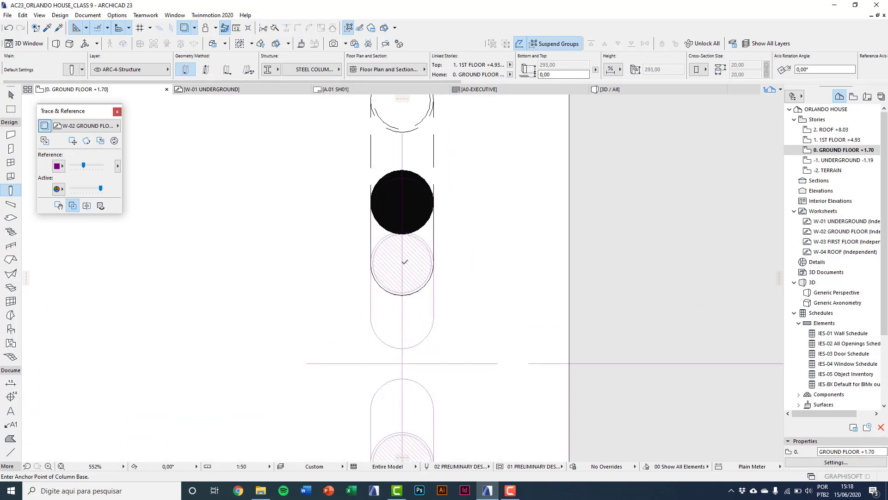
pyautogui.scroll(-4, 402, 262)
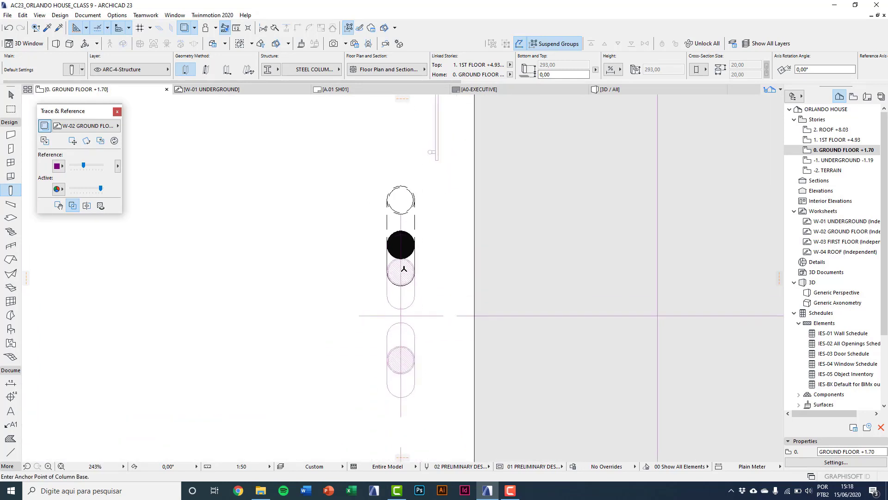
pyautogui.press('Escape')
pyautogui.click(401, 223)
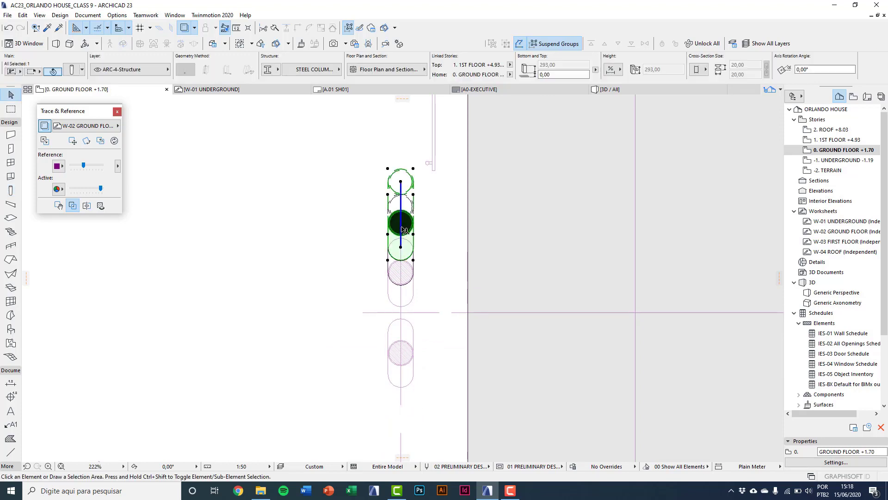
pyautogui.moveTo(398, 212); pyautogui.dragTo(397, 238)
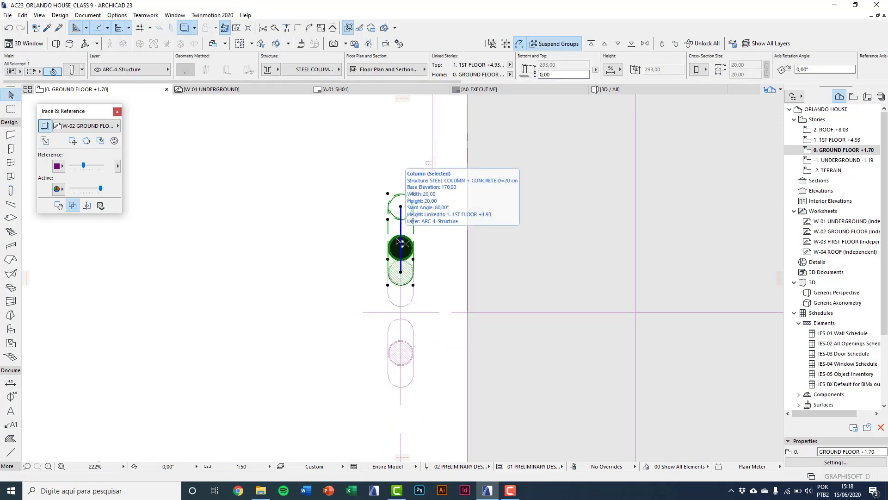
# Move the column 17 cm straight down in plan so its base fits the lower rounded end of the traced outline
pyautogui.hotkey('ctrl', 'd')
pyautogui.scroll(5, 412, 296)
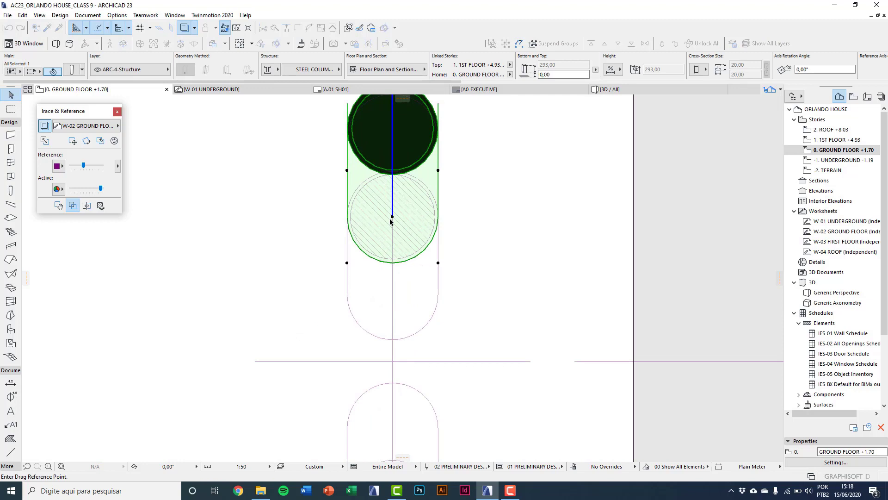
pyautogui.click(392, 217)
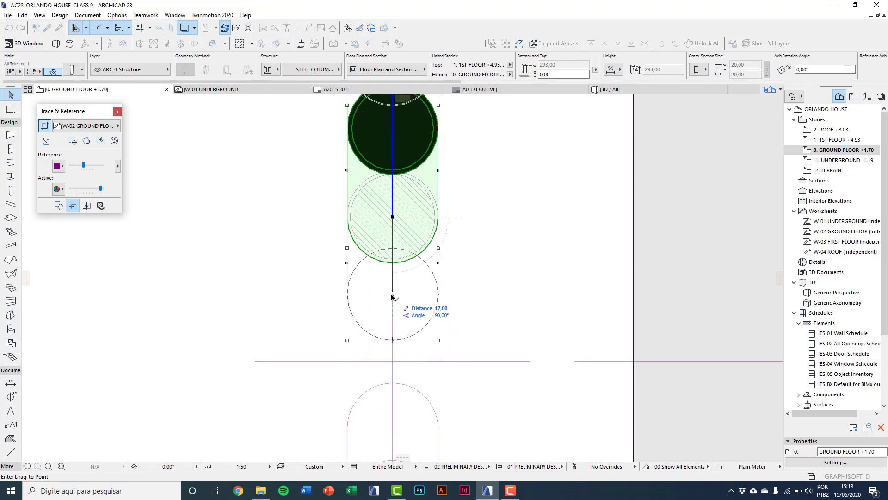
pyautogui.click(392, 295)
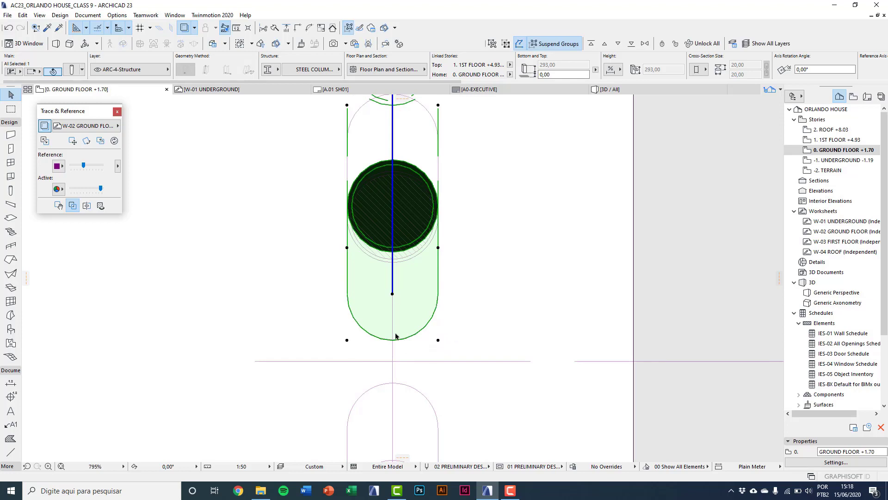
pyautogui.scroll(-3, 396, 336)
pyautogui.press('Escape')
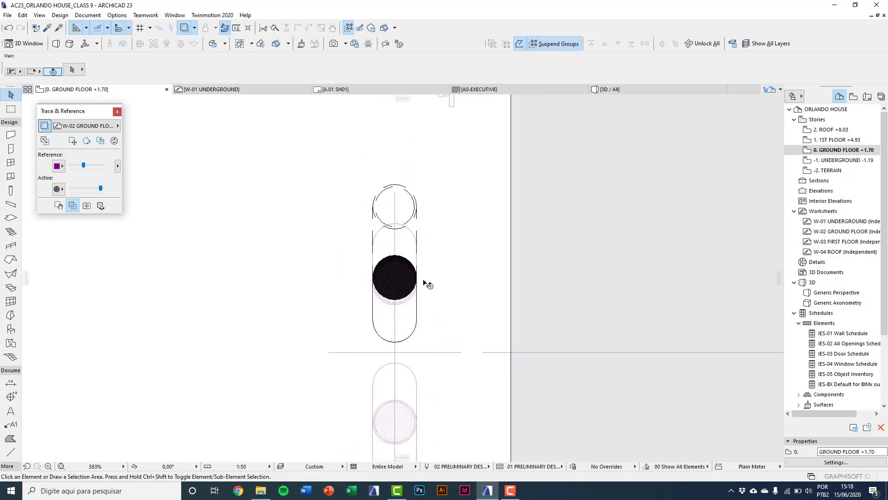
# Inspect the placed slanted column in the 3D view, checking how it meets the underside of the upper slab
pyautogui.press('F3')
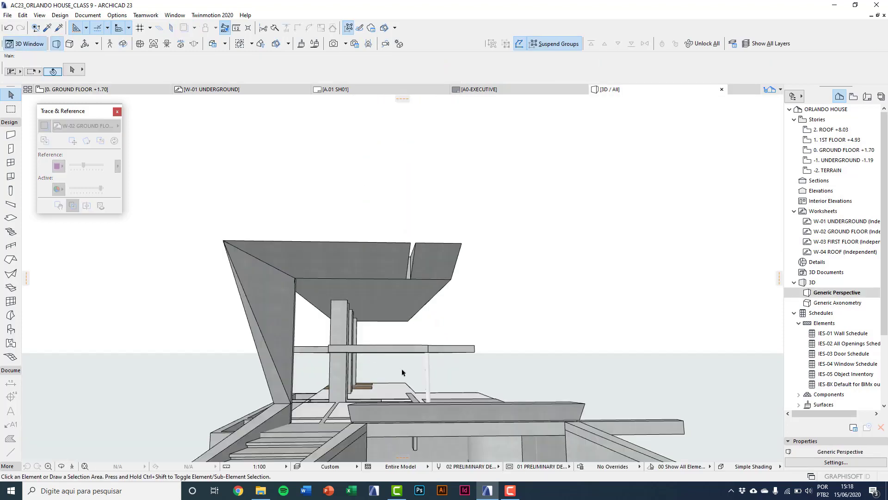
pyautogui.press('o')
pyautogui.scroll(5, 462, 384)
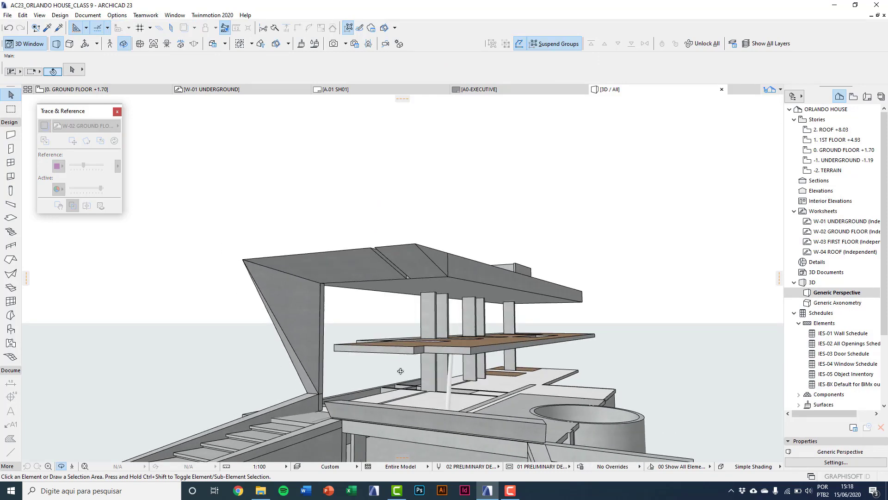
pyautogui.scroll(5, 495, 405)
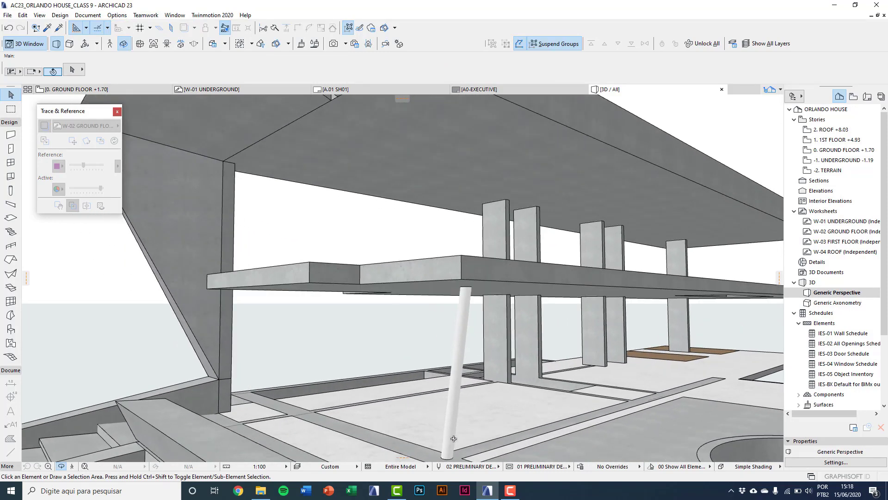
pyautogui.click(386, 352)
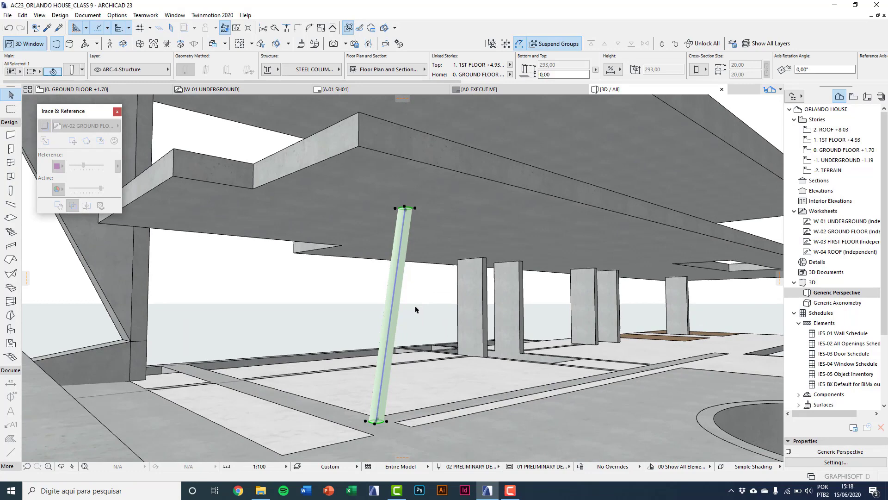
pyautogui.press('Escape')
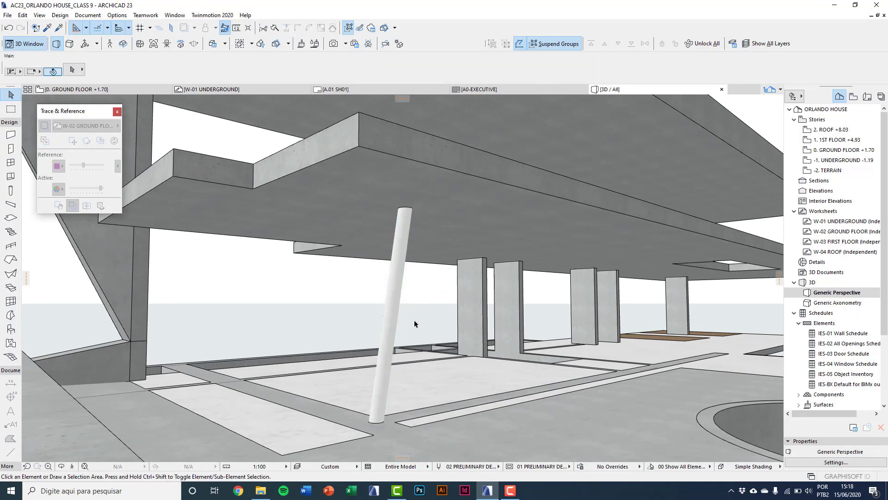
# On the ground floor plan, mirror a copy of the slanted column across the horizontal axis between the two traced column outlines
pyautogui.press('F2')
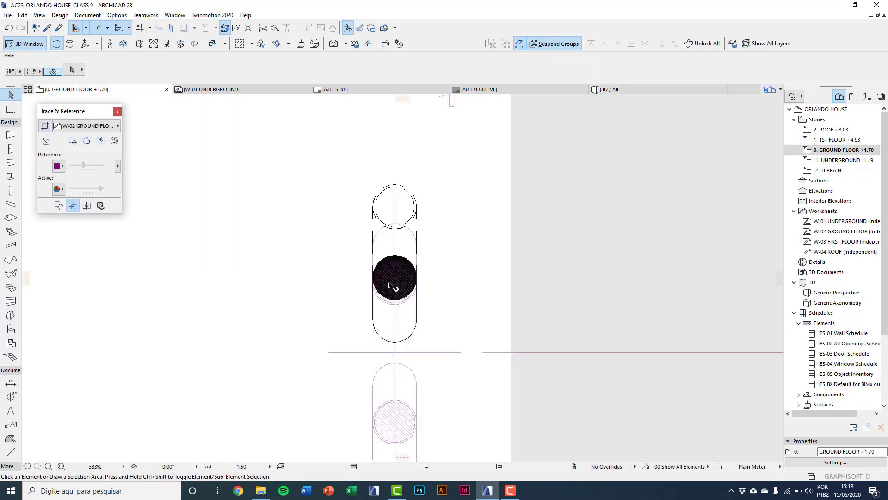
pyautogui.click(390, 285)
pyautogui.scroll(-3, 390, 286)
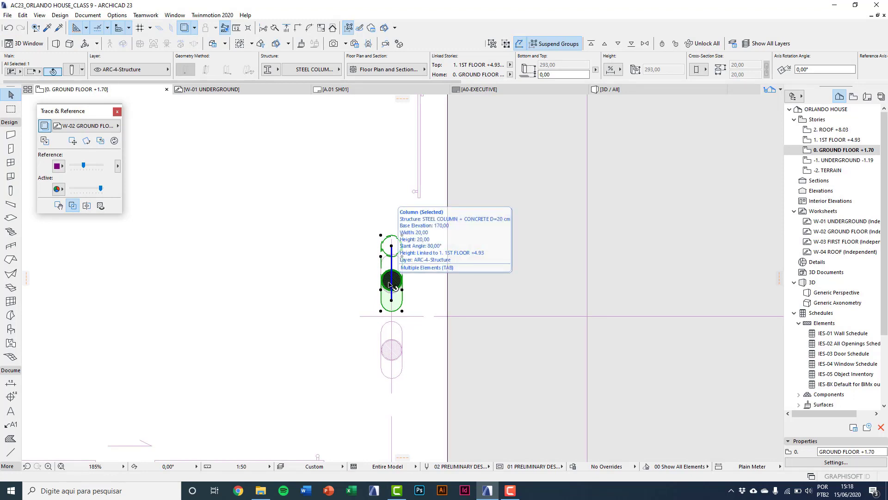
pyautogui.hotkey('ctrl', 'alt', 'm')
pyautogui.scroll(2, 397, 339)
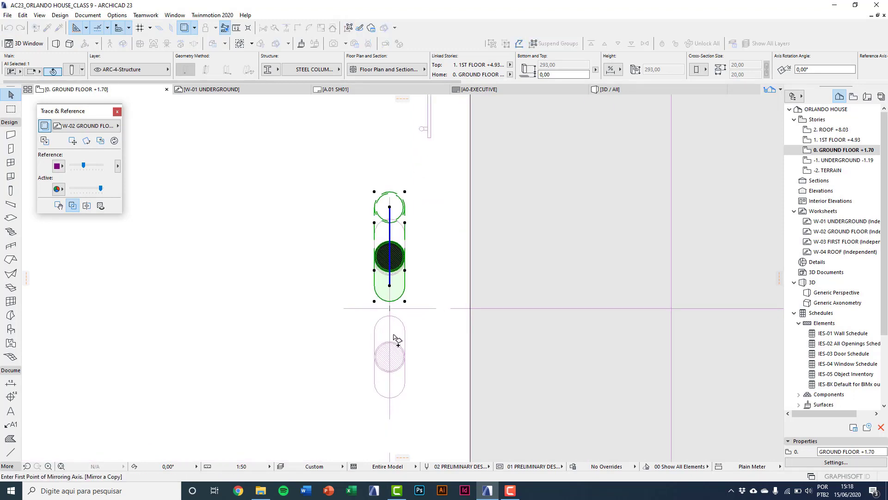
pyautogui.click(347, 308)
pyautogui.click(470, 308)
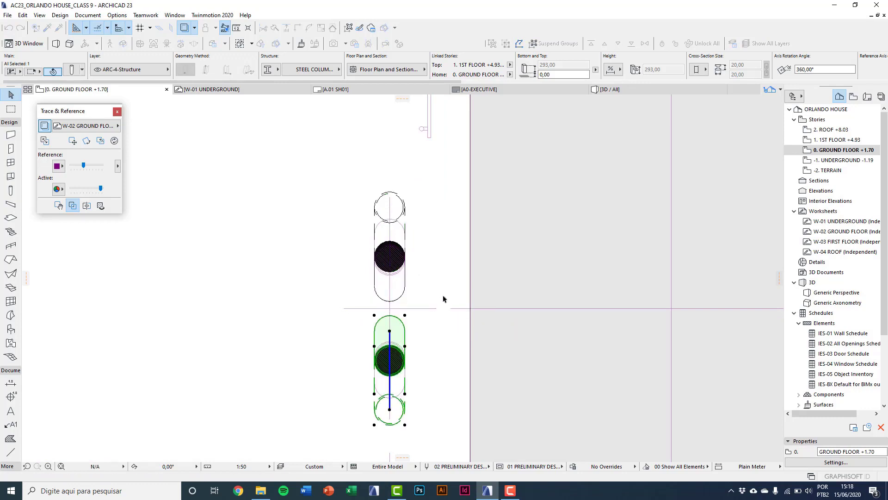
# Group the original and mirrored slanted columns, and turn off Suspend Groups so the pair acts as one
pyautogui.keyDown('shift'); pyautogui.click(391, 260); pyautogui.keyUp('shift')
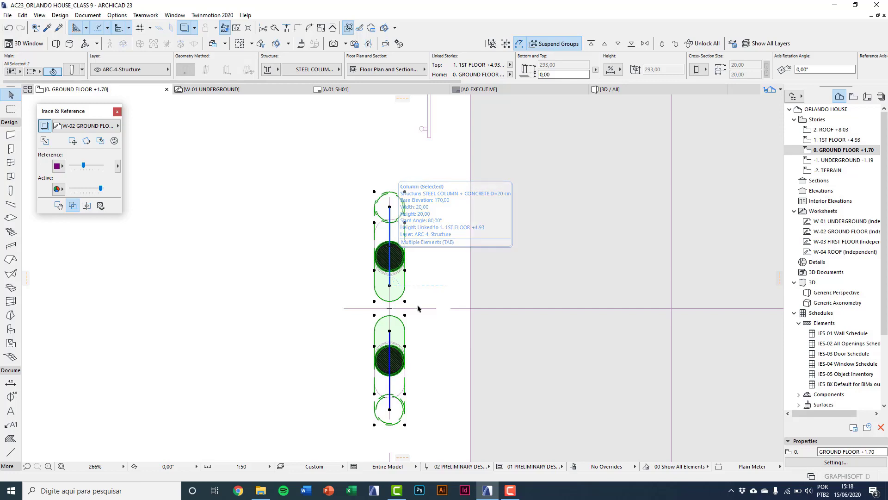
pyautogui.scroll(-2, 396, 345)
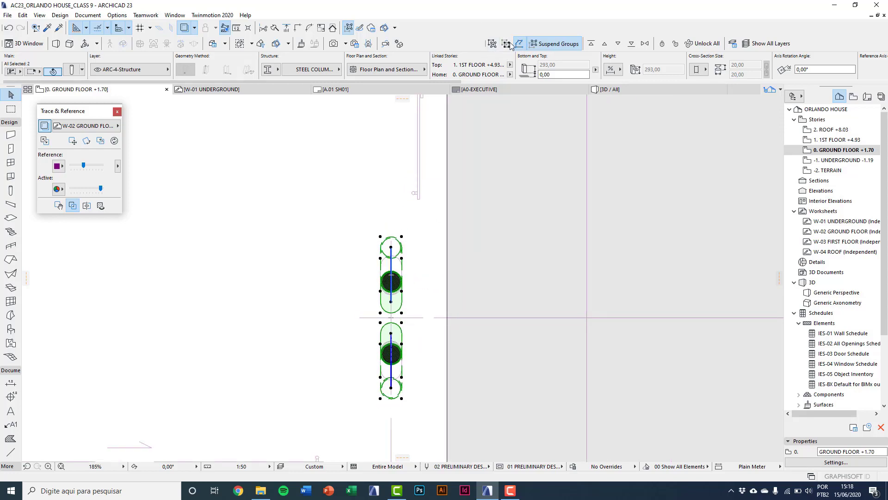
pyautogui.click(492, 45)
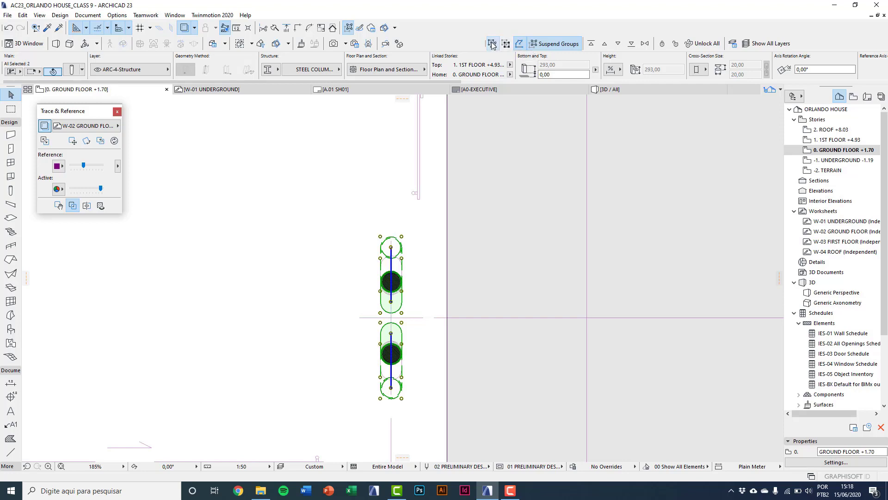
pyautogui.click(546, 46)
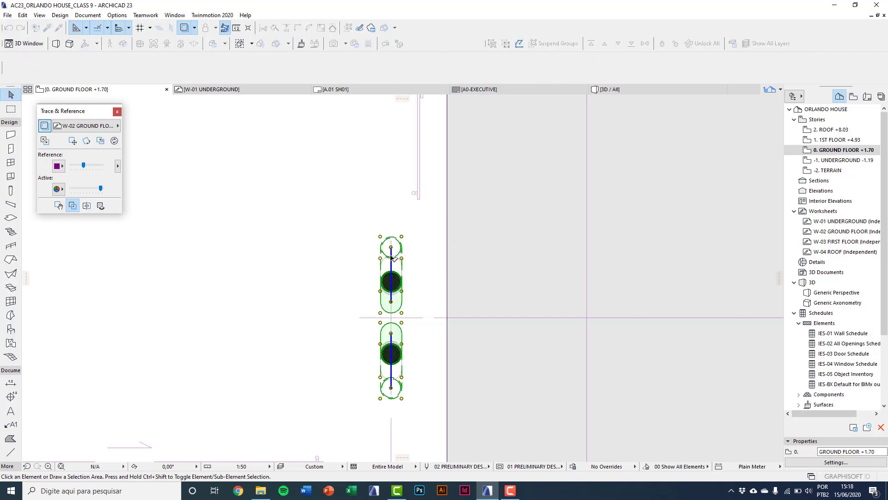
pyautogui.scroll(-2, 391, 257)
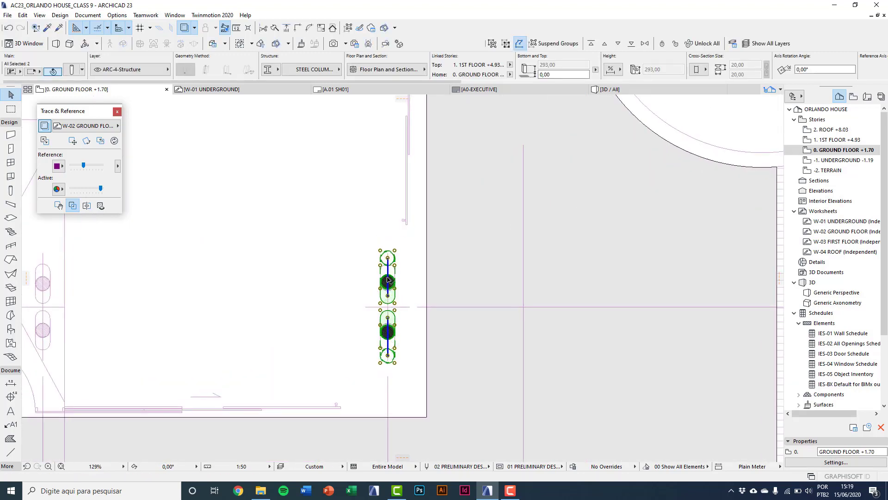
pyautogui.press('Escape')
# Copy the grouped column pair straight up in plan onto the traced pair beside the stair with treads 12 to 17
pyautogui.scroll(2, 387, 279)
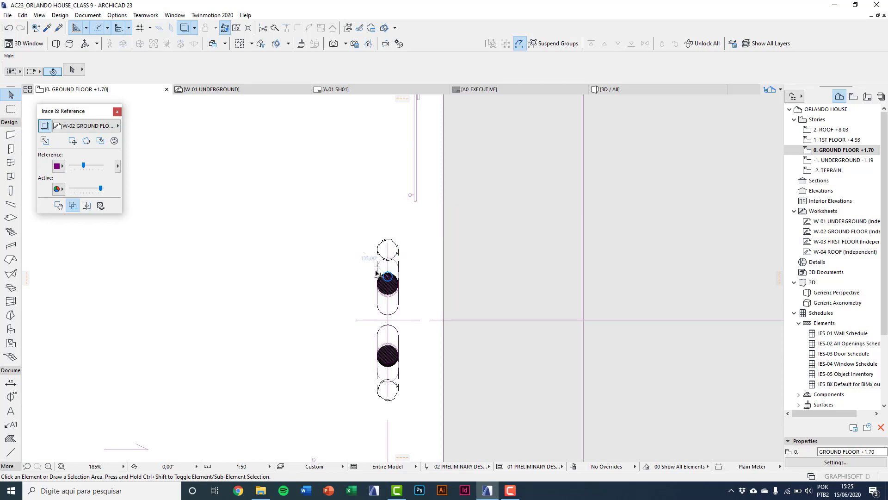
pyautogui.click(387, 280)
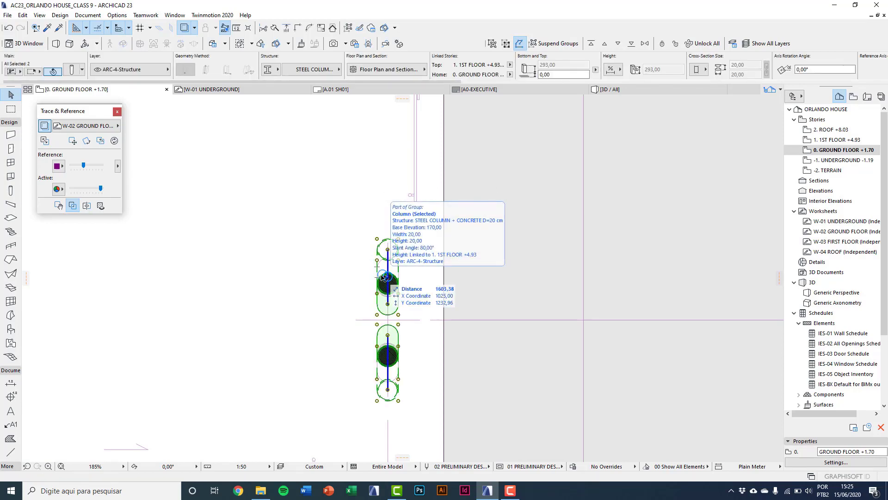
pyautogui.hotkey('ctrl', 'd')
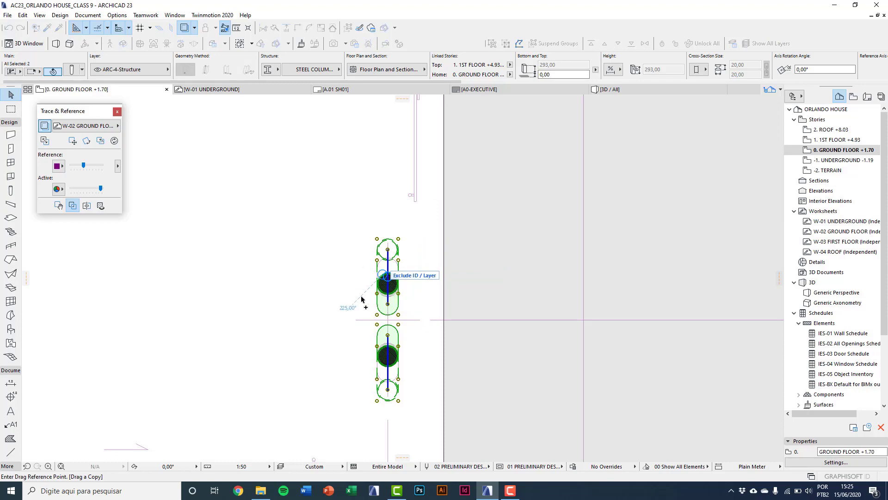
pyautogui.scroll(3, 356, 319)
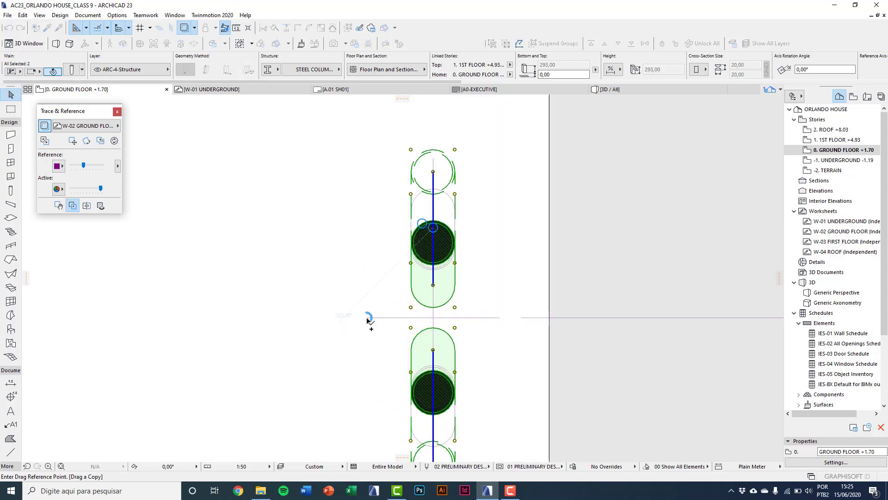
pyautogui.click(339, 369)
pyautogui.scroll(-5, 339, 368)
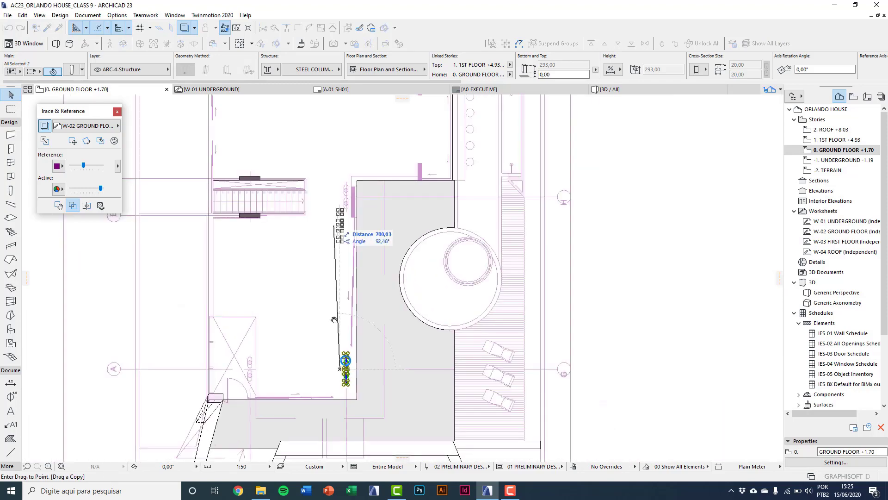
pyautogui.scroll(4, 341, 321)
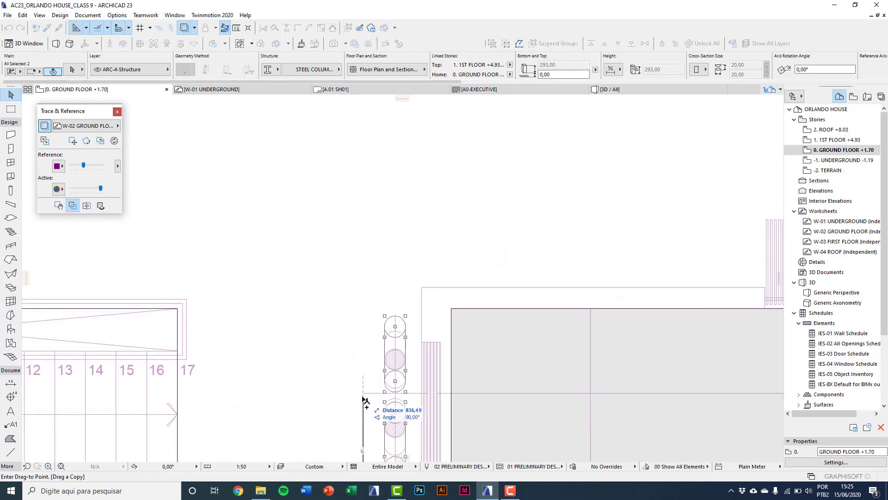
pyautogui.click(362, 396)
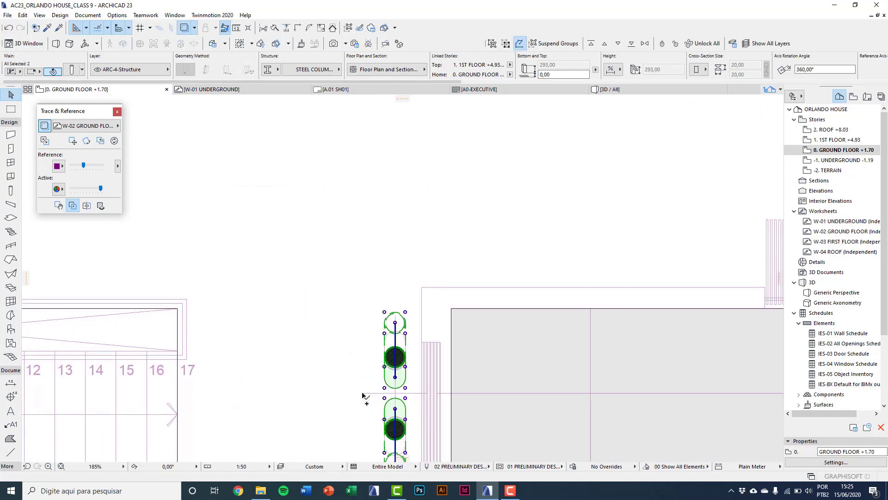
# Copy the column pair up in plan onto the traced pair beside the stair with treads 1 to 8
pyautogui.click(363, 394)
pyautogui.scroll(-4, 349, 418)
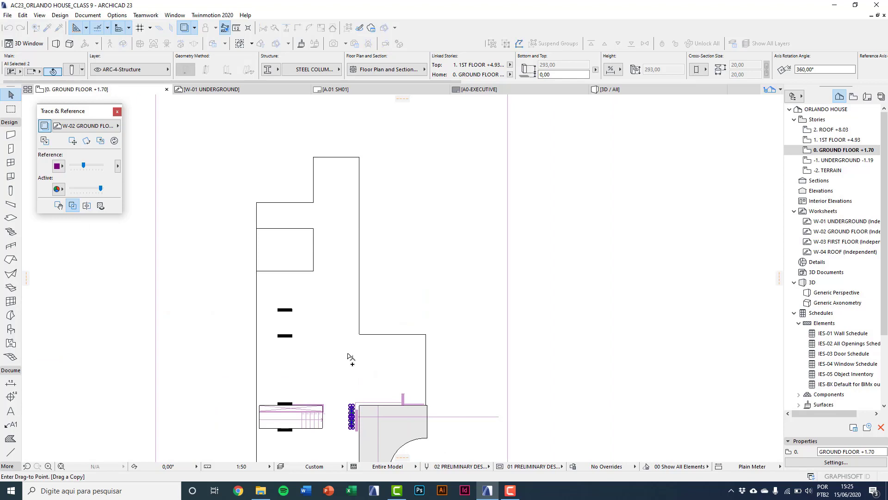
pyautogui.scroll(4, 348, 333)
pyautogui.scroll(5, 356, 368)
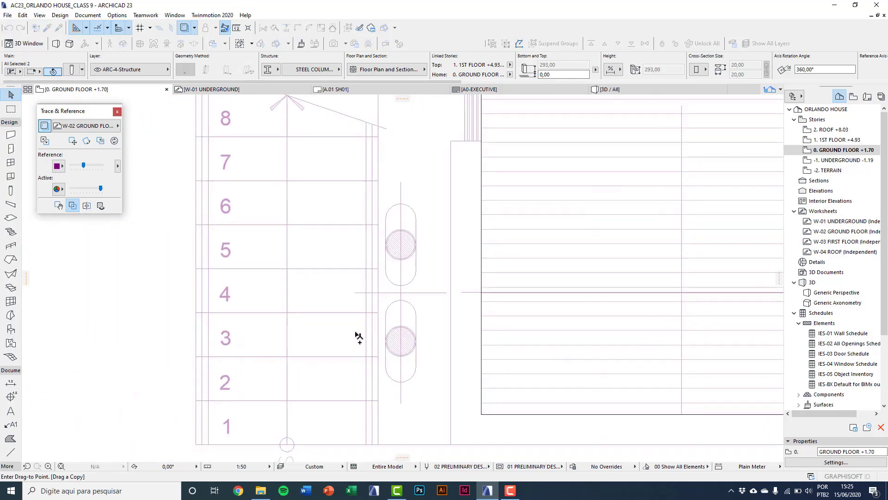
pyautogui.click(356, 294)
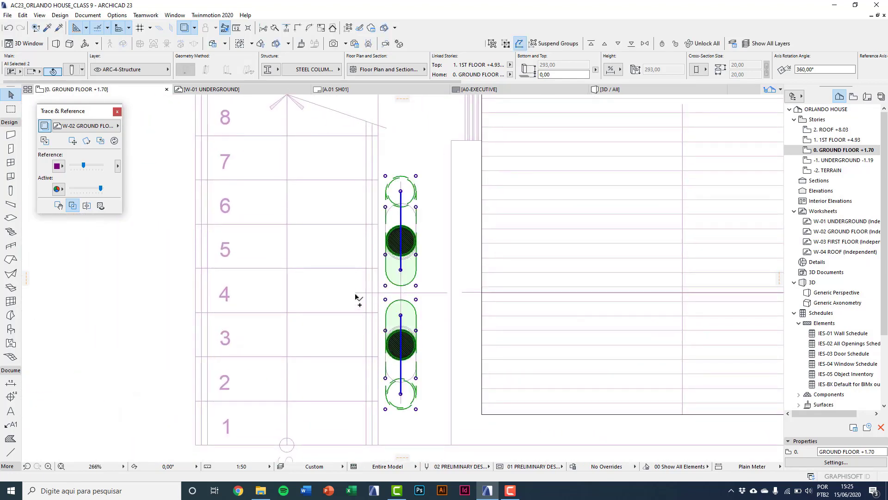
# Copy the column pair another 840 cm straight up in plan, onto the uppermost traced pair
pyautogui.click(356, 295)
pyautogui.scroll(-6, 363, 377)
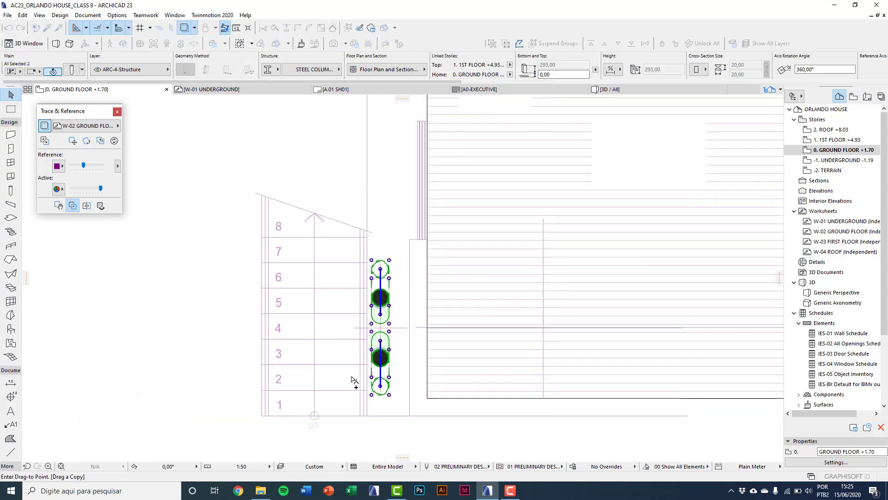
pyautogui.scroll(6, 355, 204)
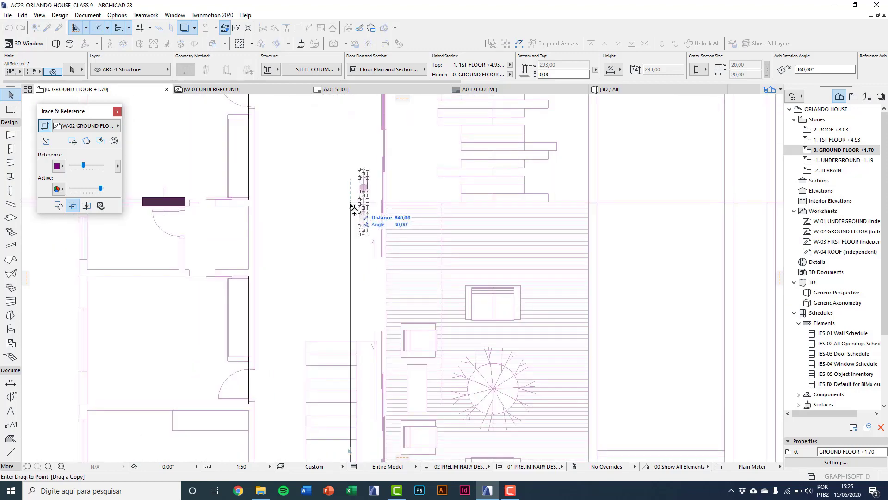
pyautogui.click(357, 204)
# Copy the lowest column pair horizontally in plan onto the traced pair by the door swing and crossed diagonals, and clear the selection
pyautogui.scroll(-6, 365, 208)
pyautogui.scroll(8, 383, 330)
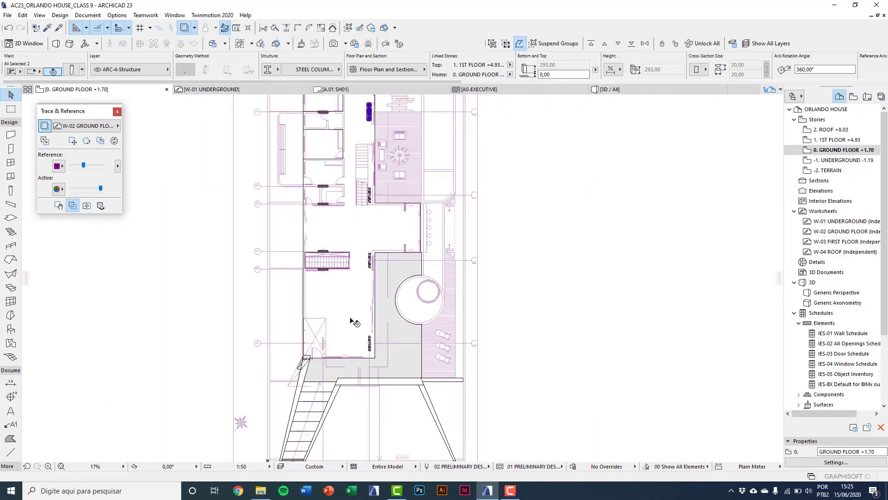
pyautogui.click(505, 243)
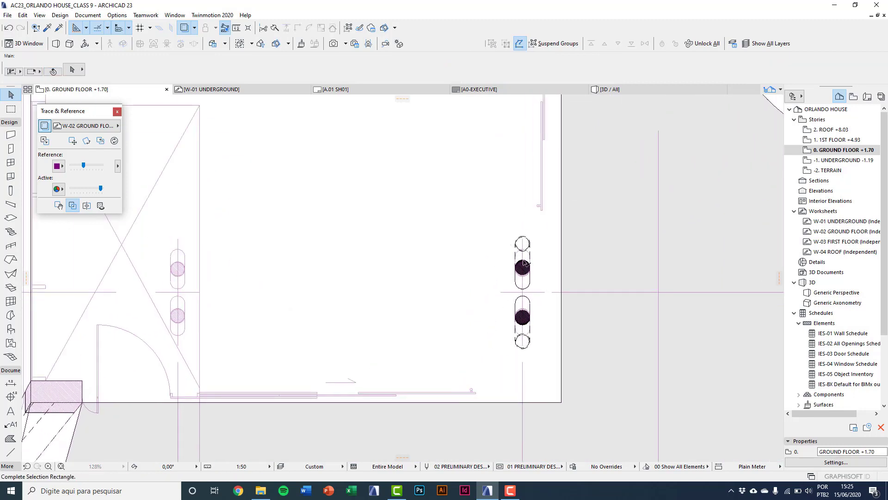
pyautogui.moveTo(502, 229); pyautogui.dragTo(542, 370)
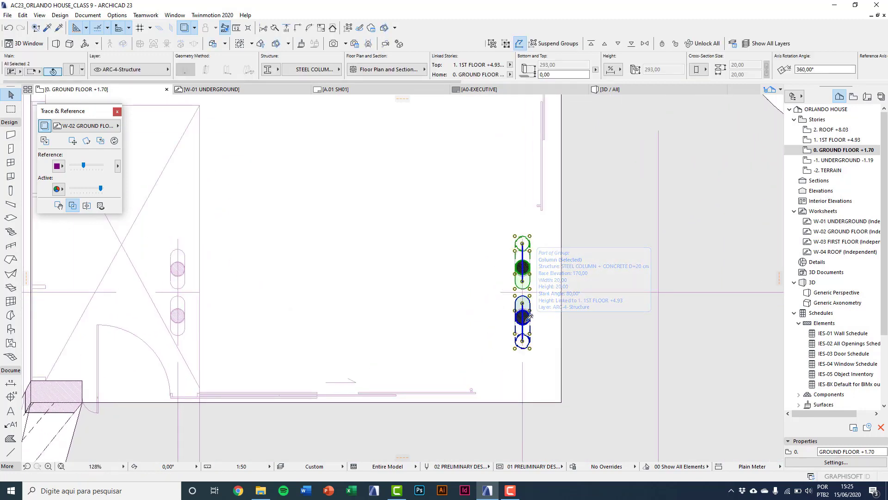
pyautogui.hotkey('ctrl', 'alt', 'd')
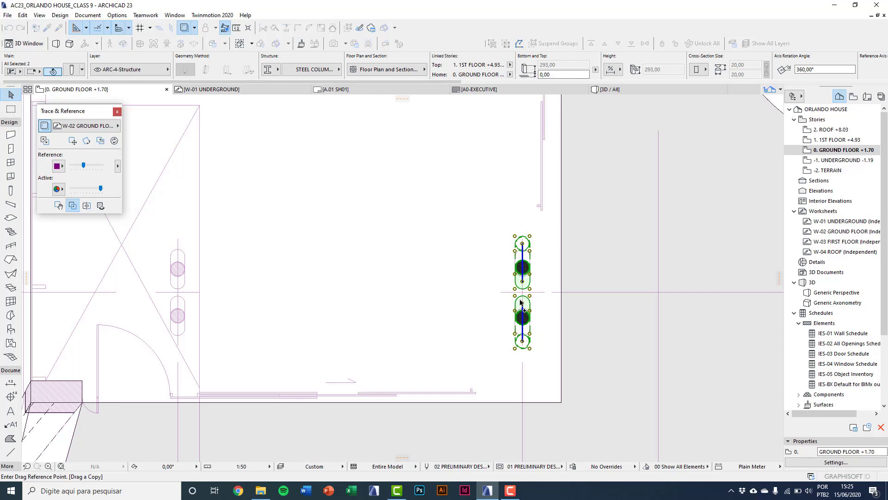
pyautogui.scroll(3, 527, 293)
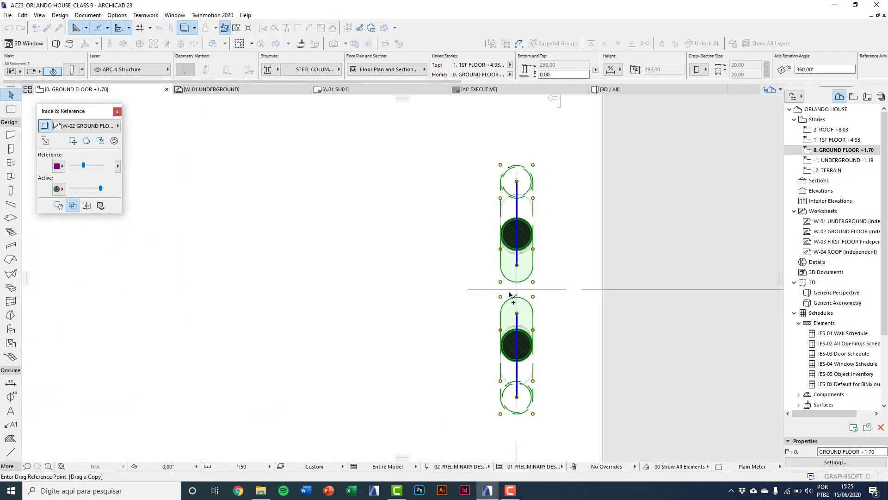
pyautogui.click(514, 291)
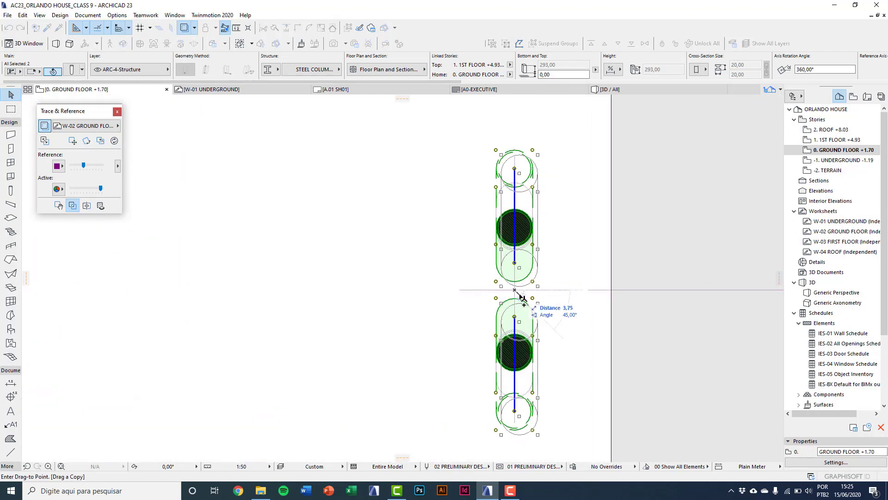
pyautogui.scroll(-5, 370, 298)
pyautogui.scroll(4, 315, 294)
pyautogui.click(313, 294)
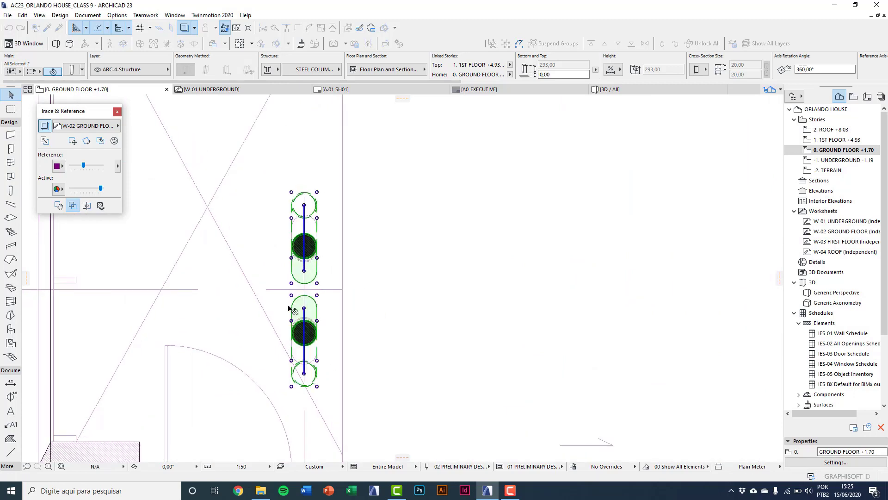
pyautogui.scroll(-2, 303, 303)
pyautogui.press('Escape')
# In 3D, select the column pair beside the leaning wall and the pair below the far slab opening, and show them on Home & One Story Up
pyautogui.press('F3')
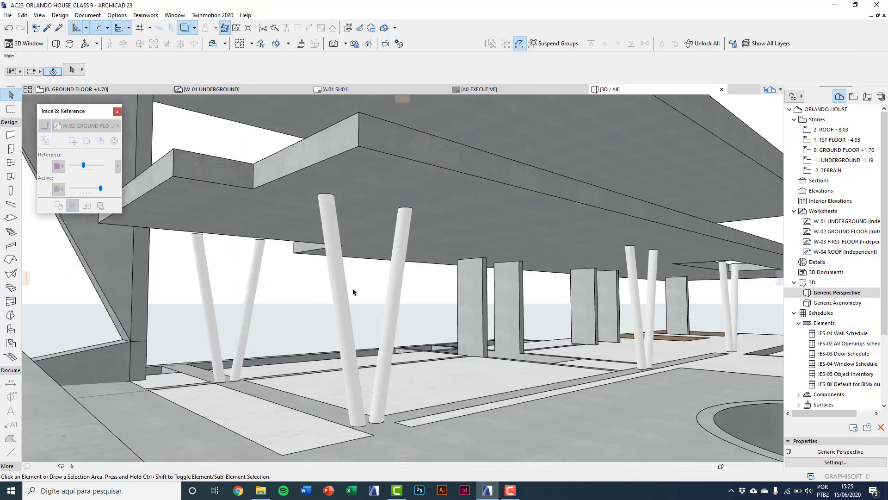
pyautogui.click(258, 264)
pyautogui.keyDown('shift'); pyautogui.moveTo(259, 266); pyautogui.dragTo(634, 308, button='middle'); pyautogui.keyUp('shift')
pyautogui.keyDown('shift'); pyautogui.click(646, 312); pyautogui.keyUp('shift')
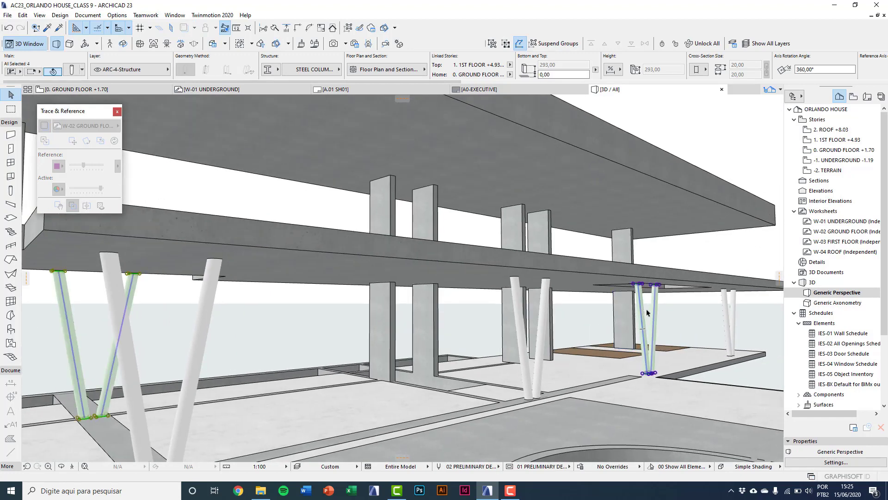
pyautogui.keyDown('shift'); pyautogui.moveTo(648, 319); pyautogui.dragTo(613, 381, button='middle'); pyautogui.keyUp('shift')
pyautogui.scroll(5, 613, 381)
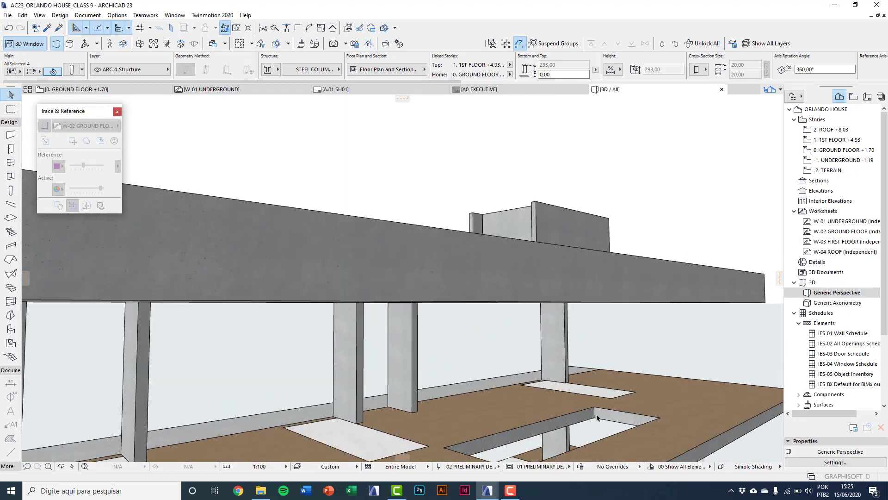
pyautogui.scroll(3, 573, 431)
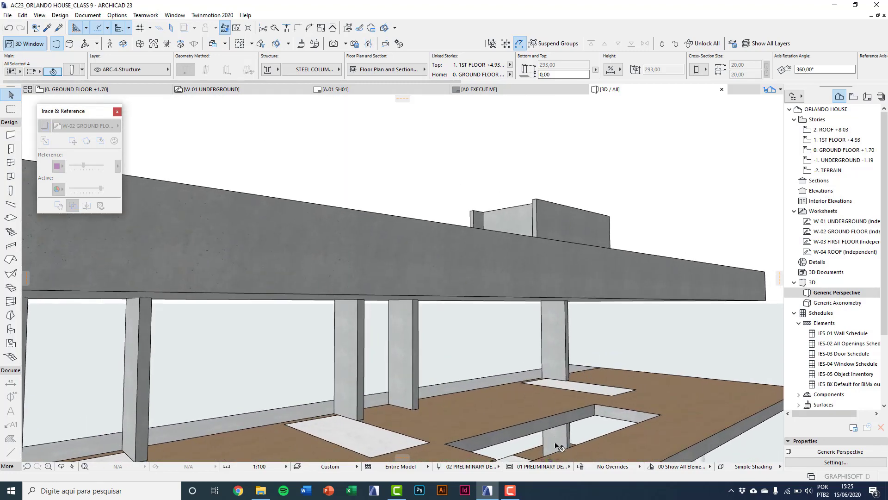
pyautogui.moveTo(587, 426); pyautogui.dragTo(595, 387, button='middle')
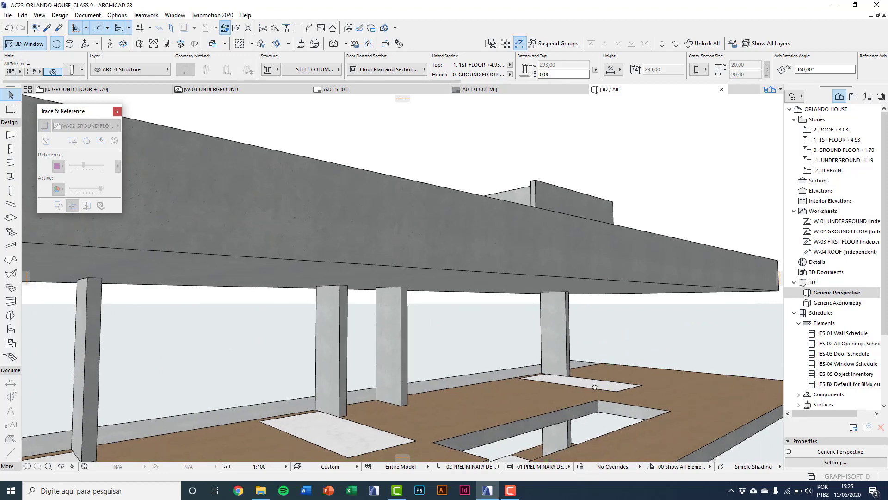
pyautogui.scroll(-5, 601, 386)
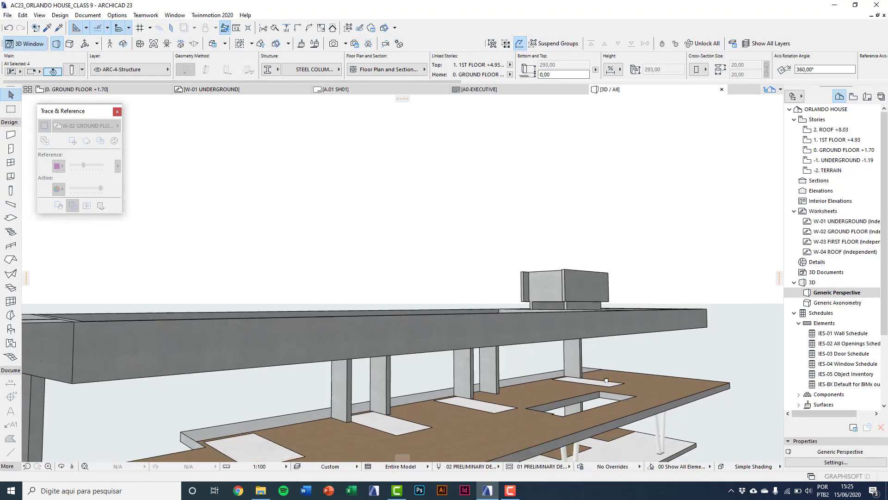
pyautogui.scroll(4, 630, 339)
pyautogui.click(387, 70)
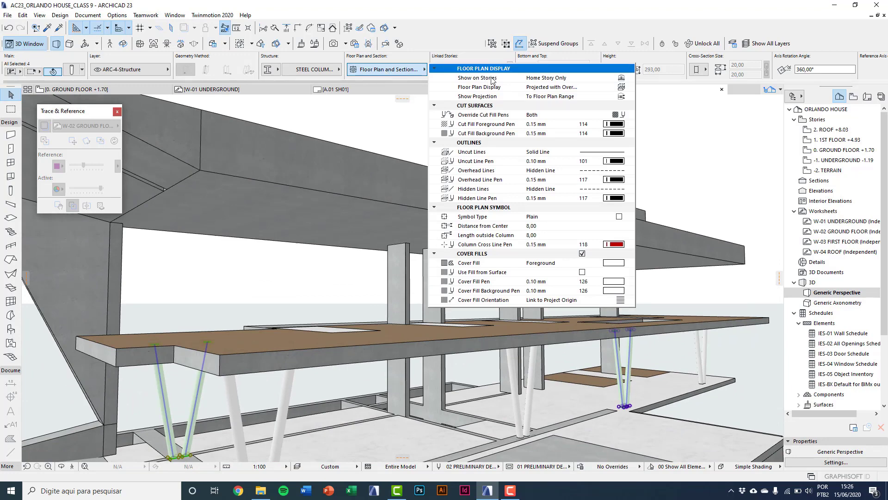
pyautogui.click(628, 77)
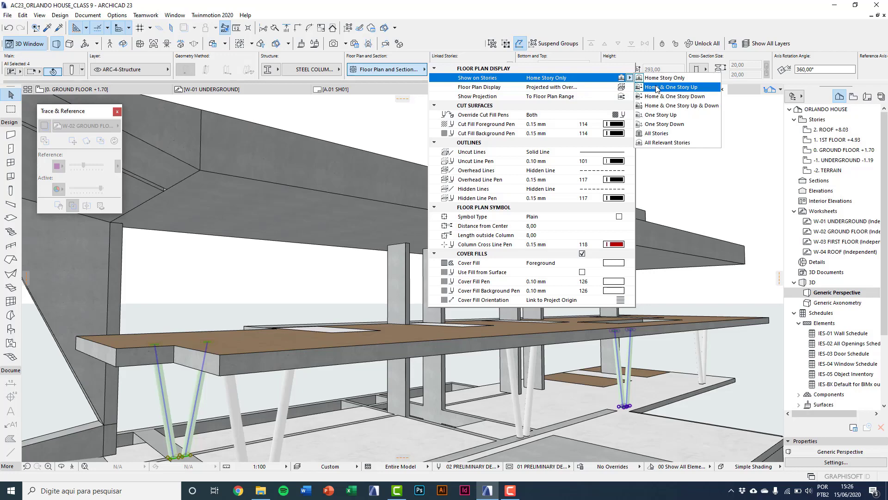
pyautogui.click(657, 87)
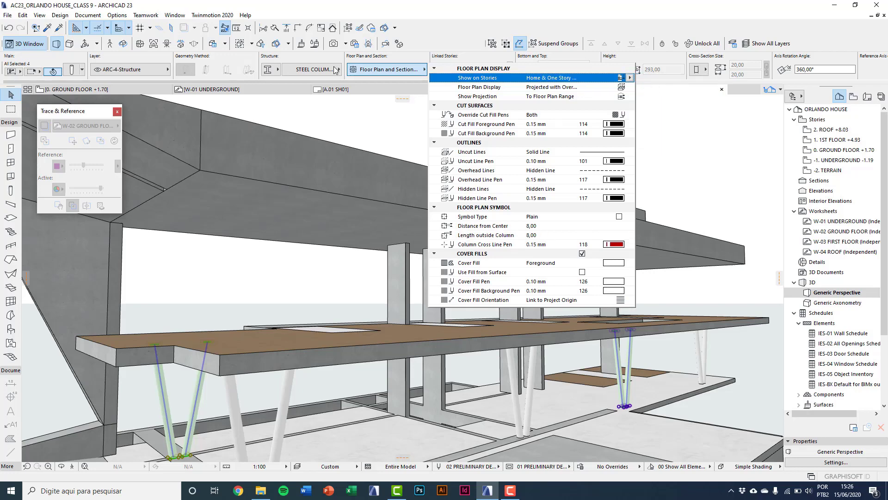
# Link the tops of both selected column pairs to 2. ROOF +8.03, adjust the top offset for a 613 cm height, and clear the selection
pyautogui.click(72, 69)
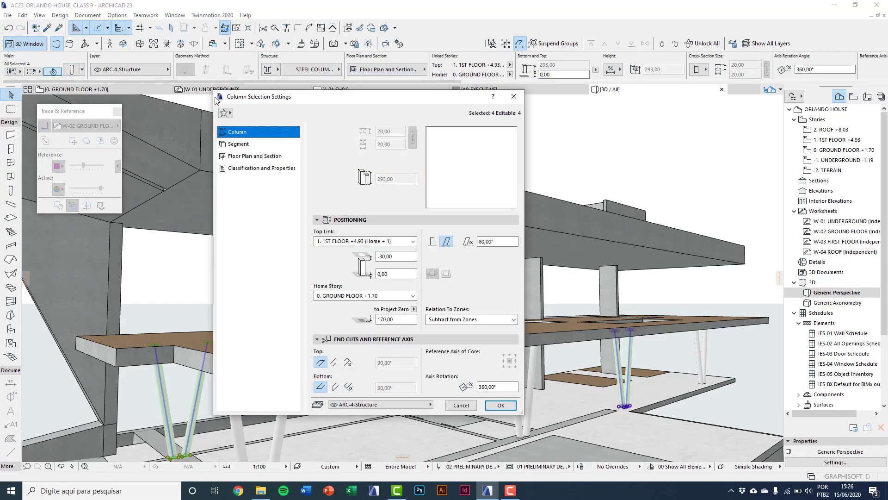
pyautogui.click(385, 245)
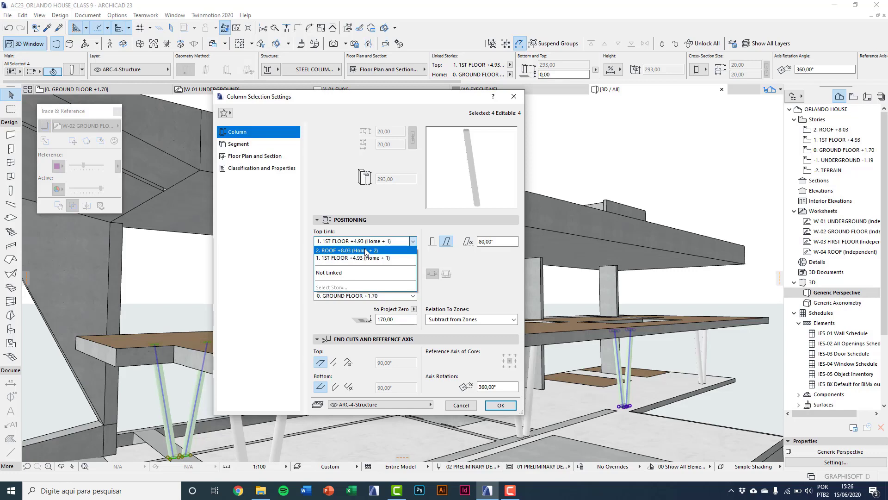
pyautogui.click(365, 252)
pyautogui.press('Tab')
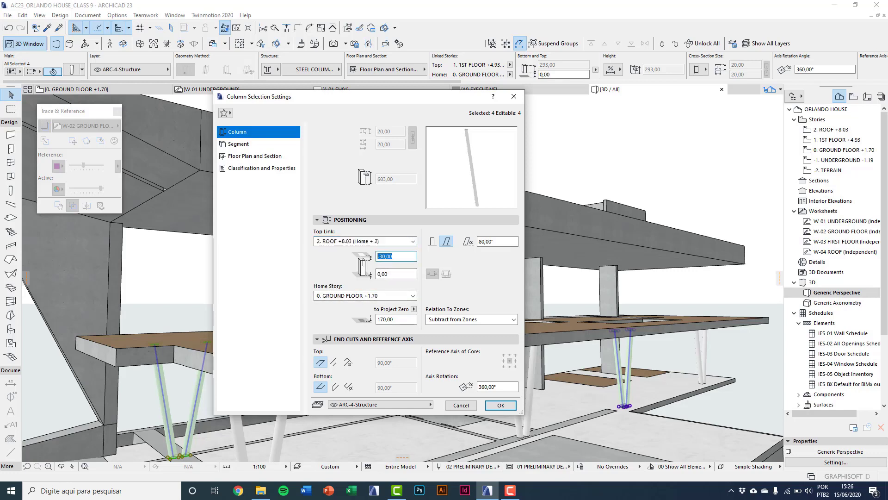
pyautogui.write('-')
pyautogui.click(500, 405)
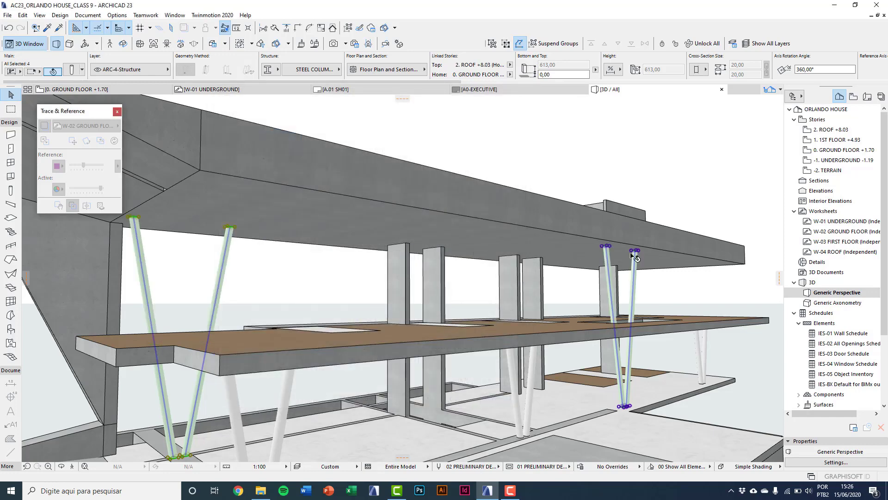
pyautogui.scroll(4, 634, 256)
pyautogui.scroll(-6, 622, 246)
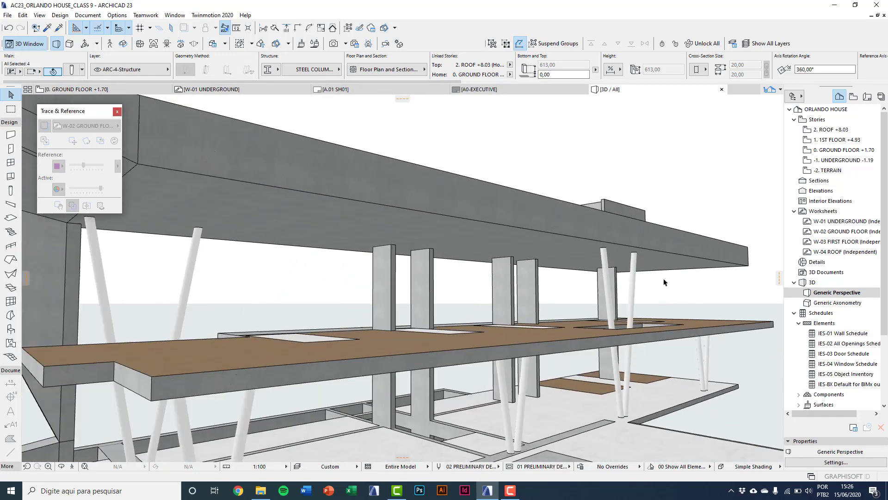
pyautogui.keyDown('shift'); pyautogui.moveTo(616, 221); pyautogui.dragTo(535, 190, button='middle'); pyautogui.keyUp('shift')
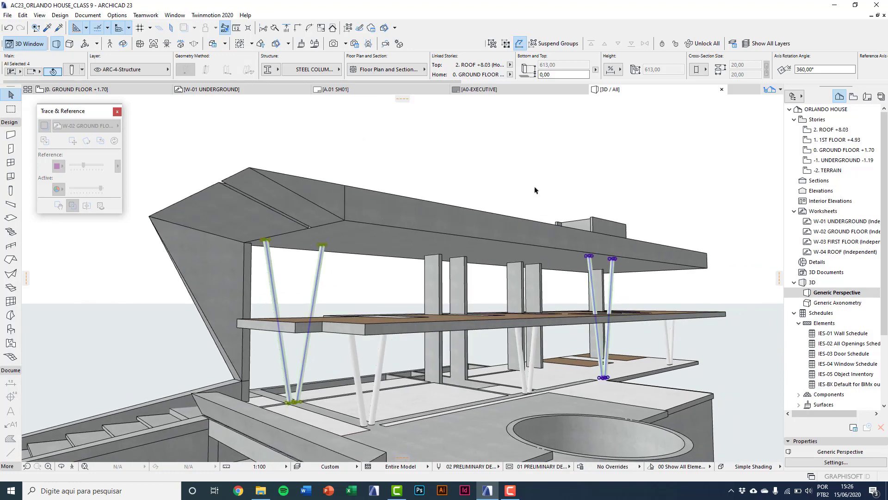
pyautogui.press('Escape')
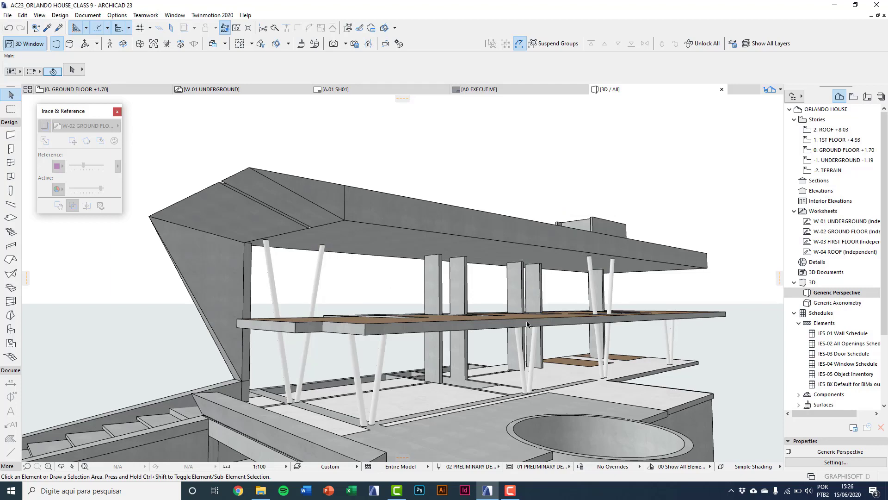
# Copy the ground-floor column pair opposite the door-swing pair, paste it in place on the 1st floor plan, and check it in 3D
pyautogui.press('F2')
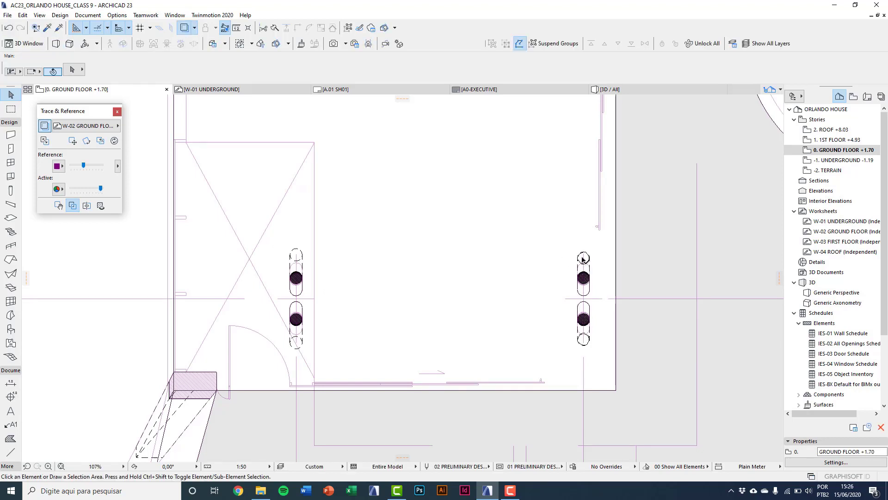
pyautogui.click(583, 258)
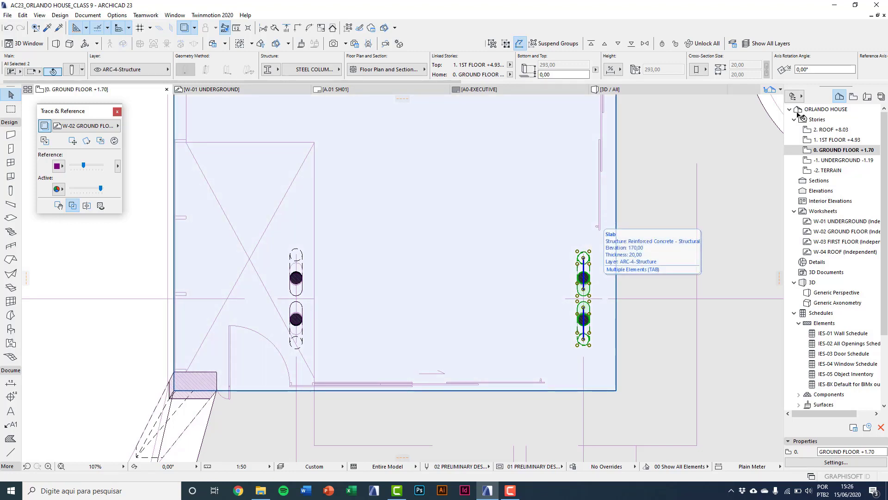
pyautogui.doubleClick(831, 139)
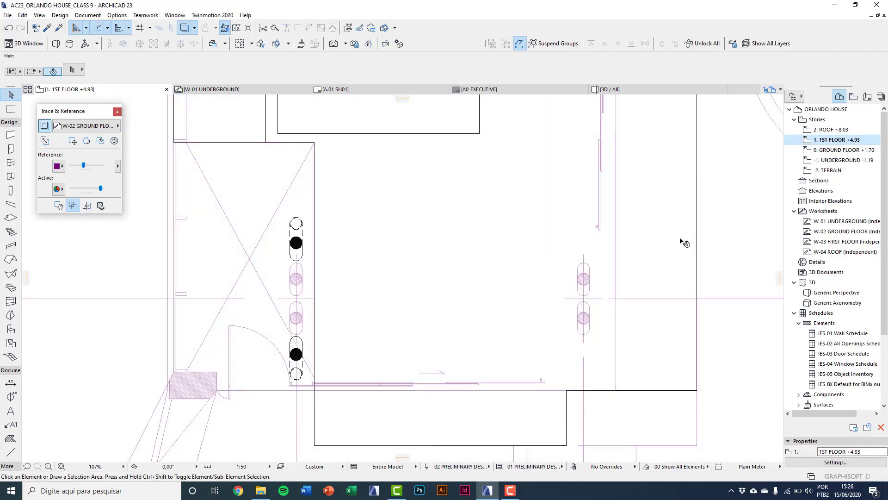
pyautogui.hotkey('ctrl', 'v')
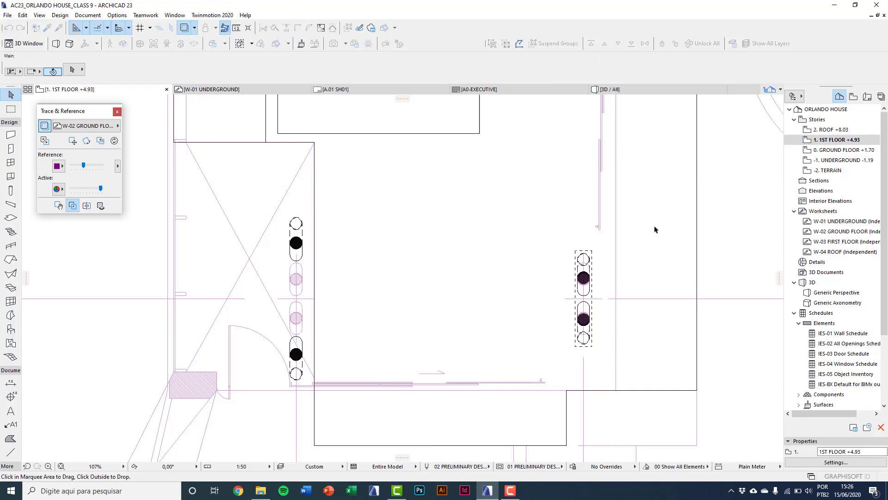
pyautogui.click(654, 230)
pyautogui.moveTo(654, 229); pyautogui.dragTo(539, 233, button='middle')
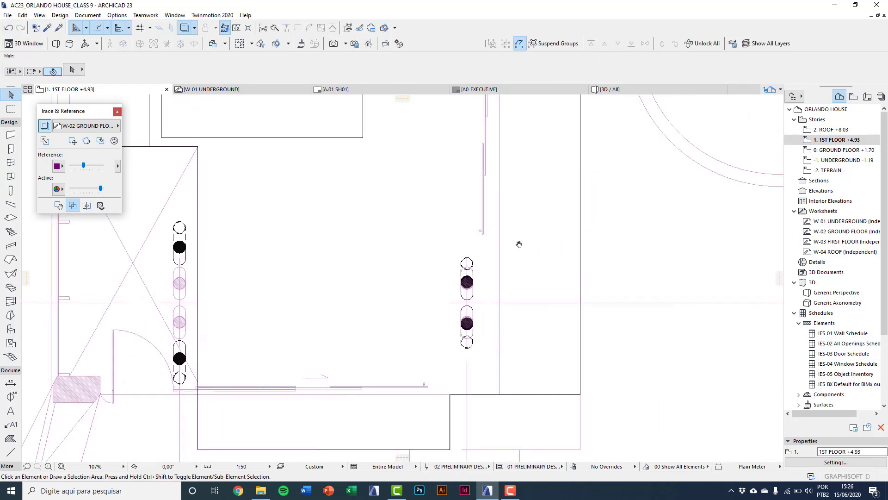
pyautogui.click(465, 322)
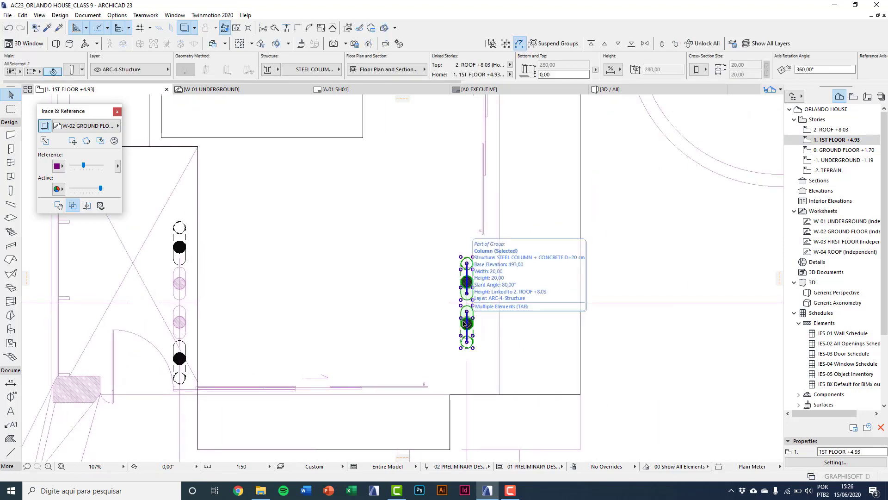
pyautogui.press('F3')
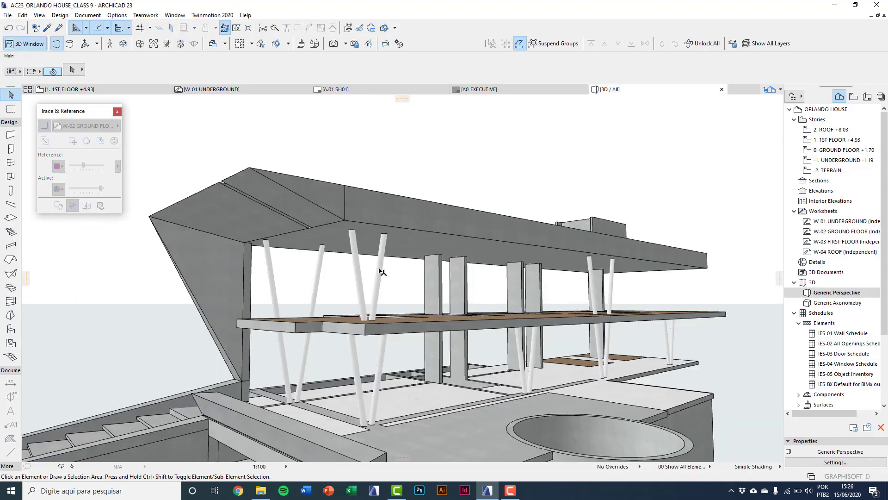
pyautogui.scroll(4, 369, 285)
pyautogui.keyDown('shift'); pyautogui.moveTo(366, 294); pyautogui.dragTo(333, 185, button='middle'); pyautogui.keyUp('shift')
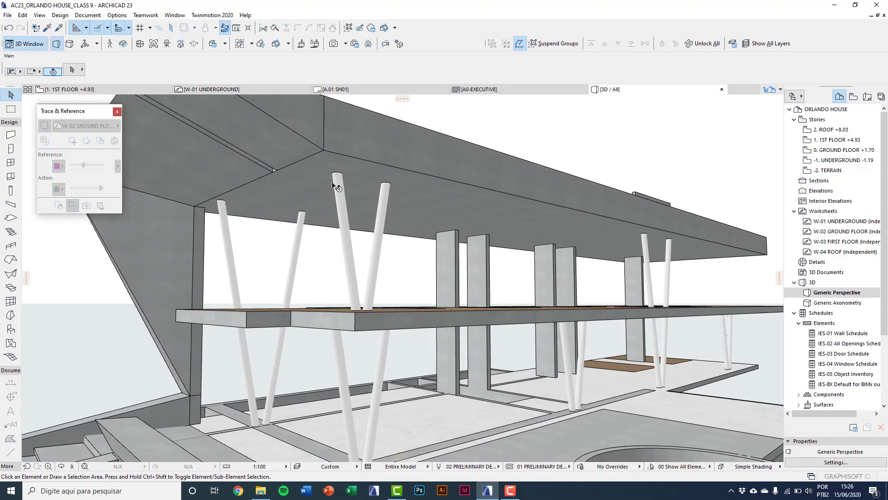
# Ungroup the pasted column pair on the 1st floor plan and delete its lower column
pyautogui.press('F2')
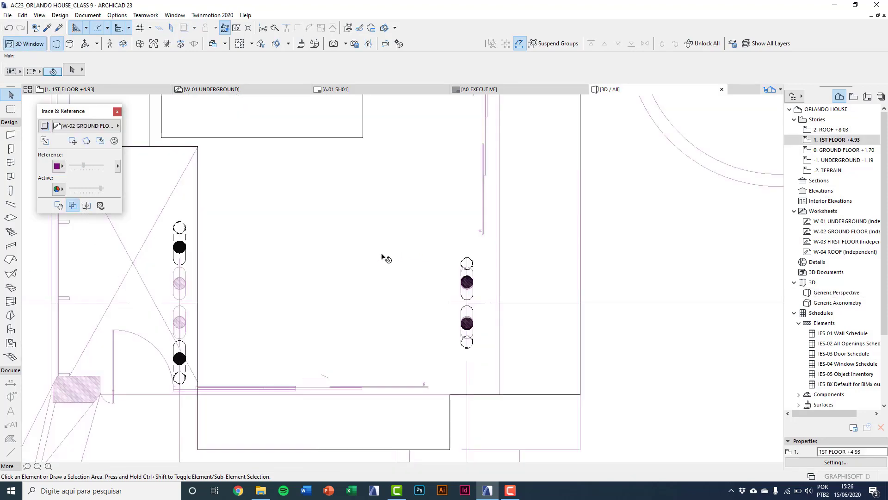
pyautogui.click(467, 282)
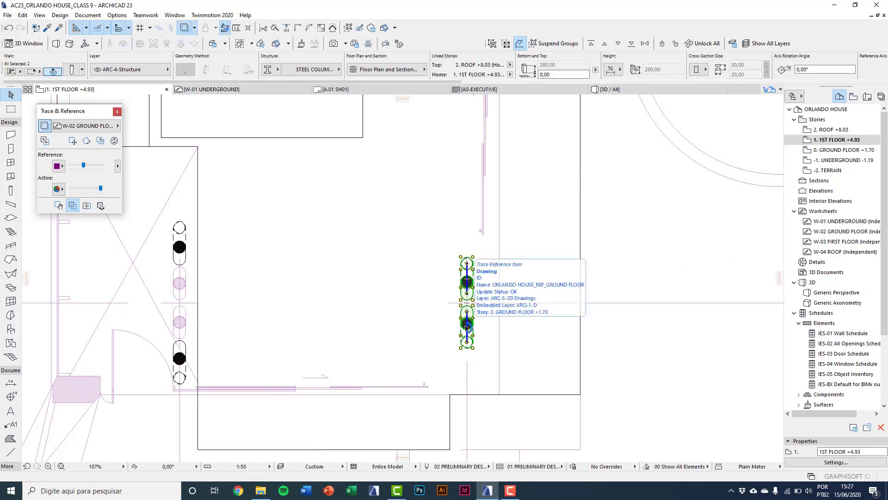
pyautogui.click(506, 43)
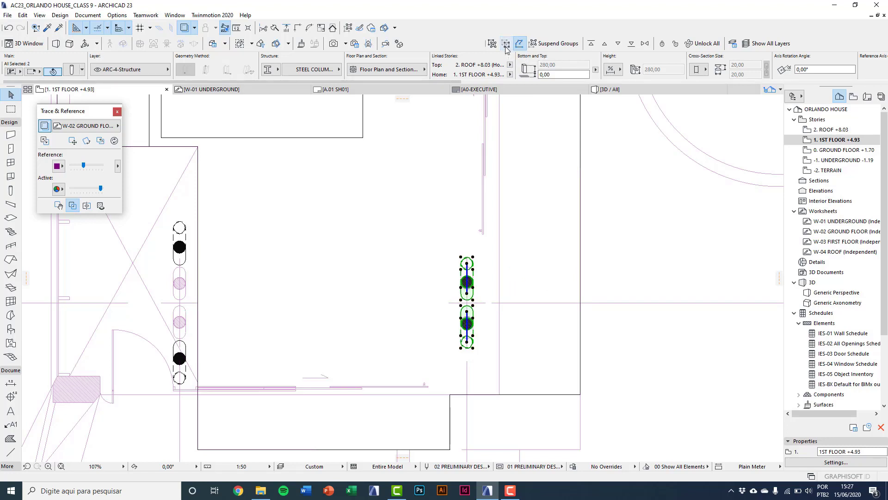
pyautogui.click(481, 326)
pyautogui.click(466, 318)
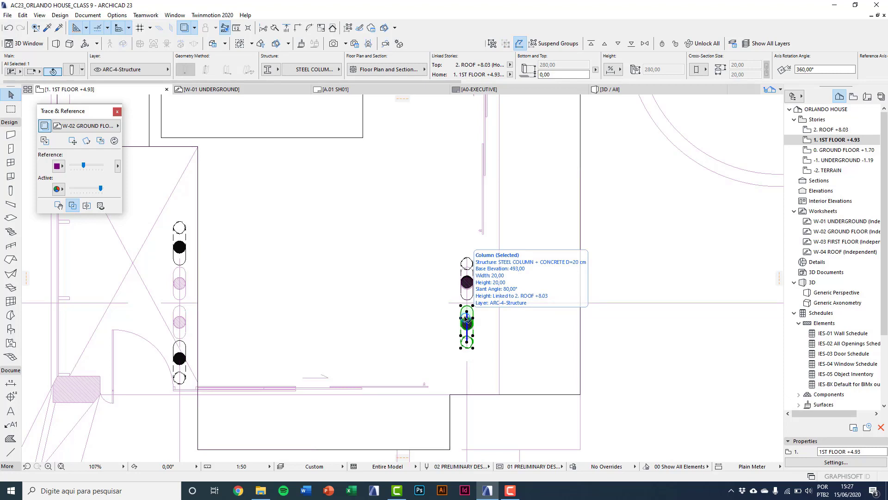
pyautogui.press('Delete')
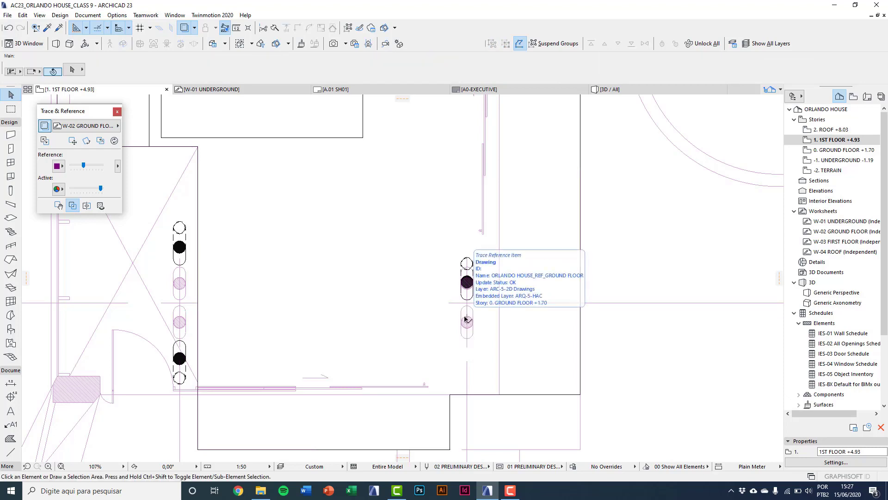
# Rotate the remaining pasted column on the 1st floor plan 180° about the midpoint of its axis line
pyautogui.scroll(5, 465, 318)
pyautogui.click(461, 234)
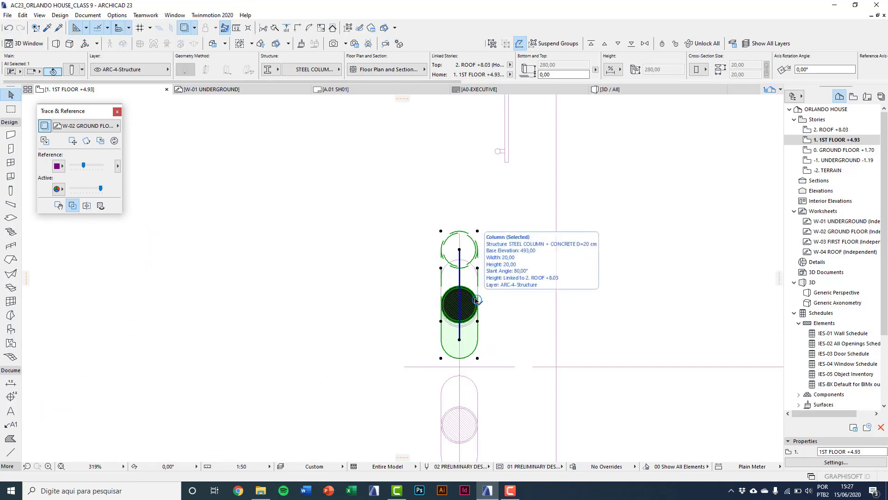
pyautogui.hotkey('ctrl', 'e')
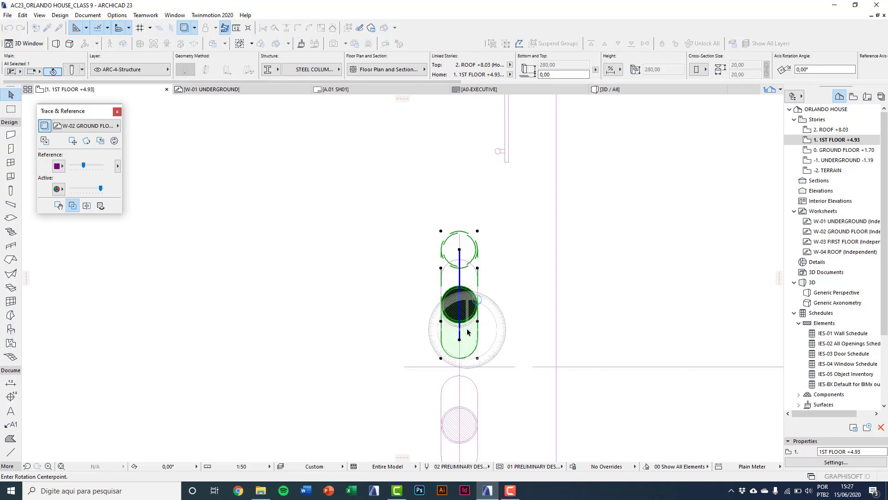
pyautogui.scroll(4, 467, 329)
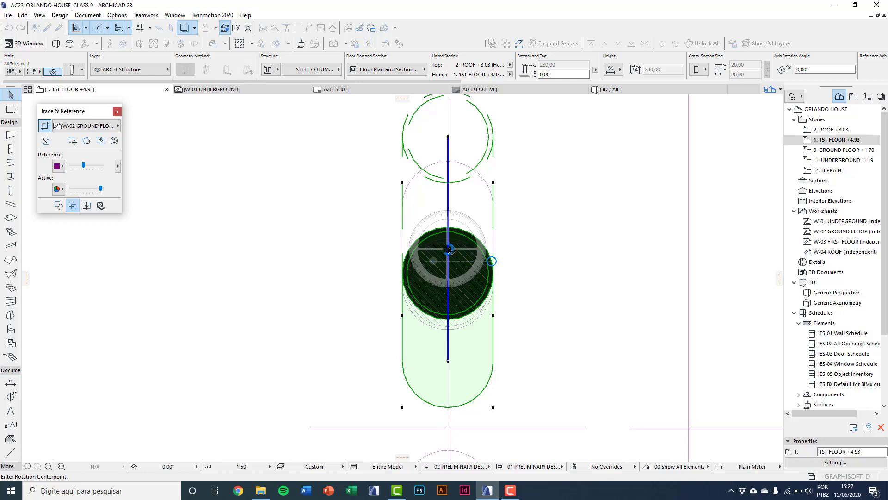
pyautogui.click(448, 250)
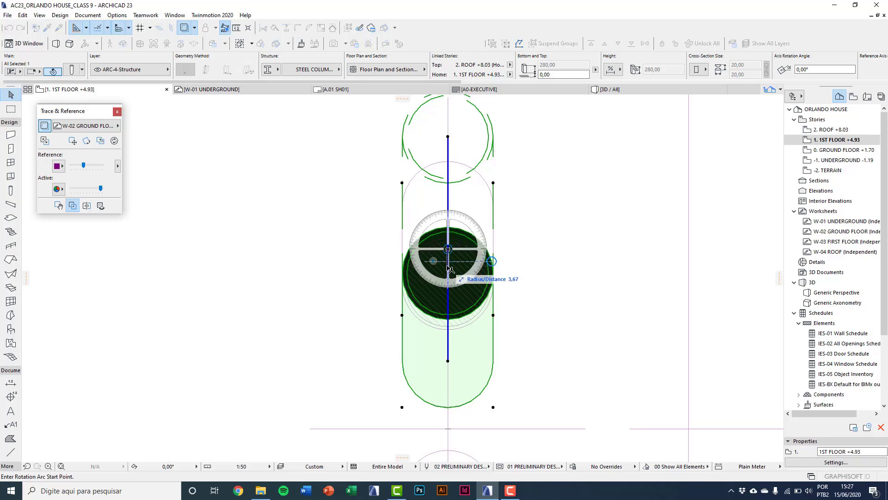
pyautogui.scroll(-3, 450, 268)
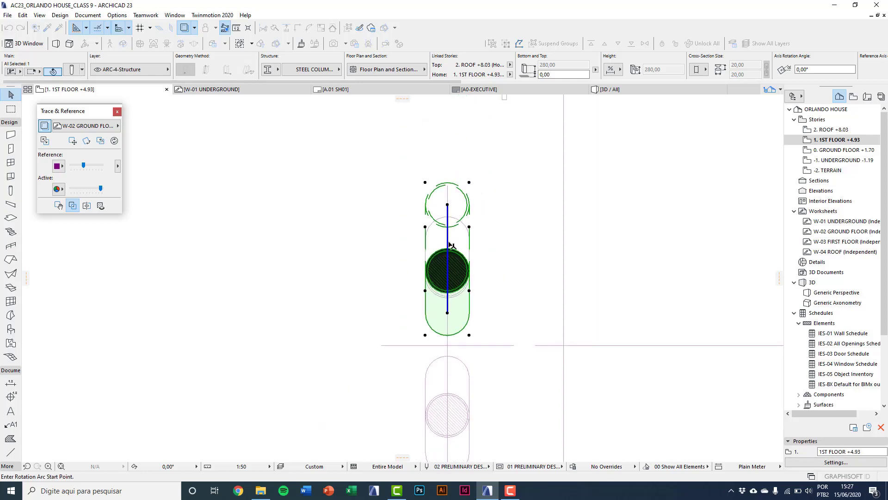
pyautogui.click(449, 160)
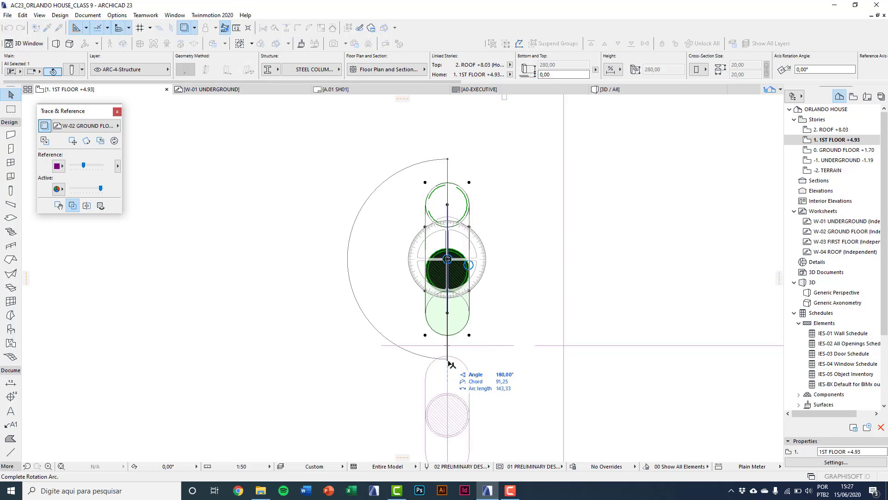
pyautogui.click(452, 364)
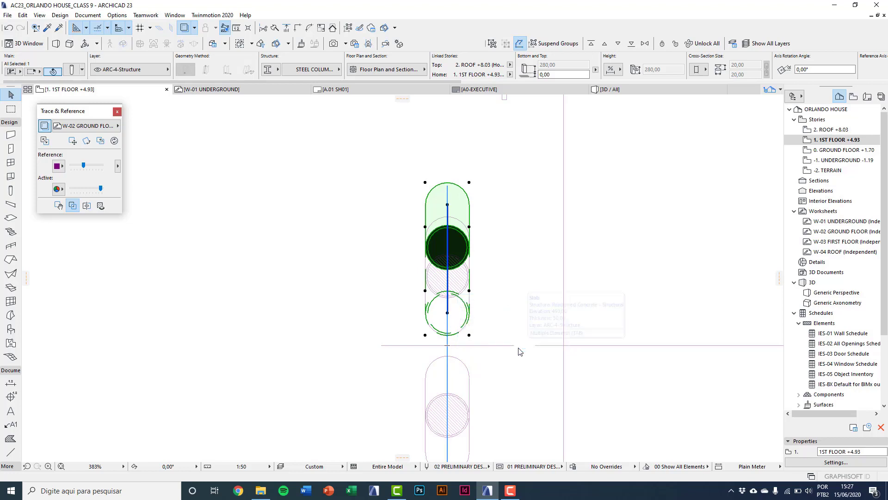
# Mirror a copy of the rotated column across the horizontal reference line below it, then clear the selection
pyautogui.hotkey('ctrl', 'alt', 'm')
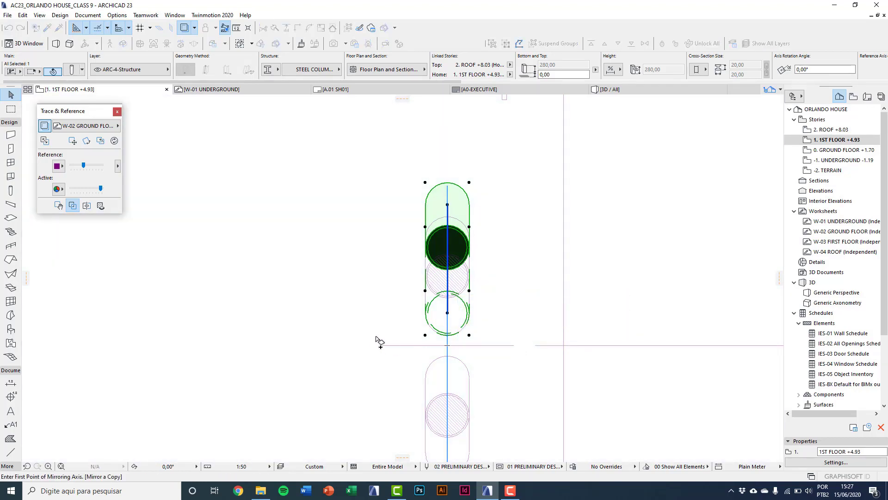
pyautogui.click(381, 345)
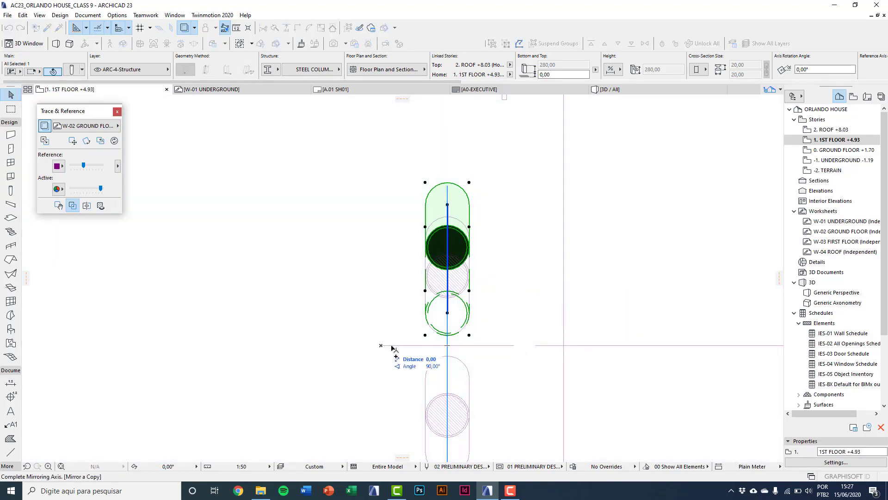
pyautogui.click(512, 351)
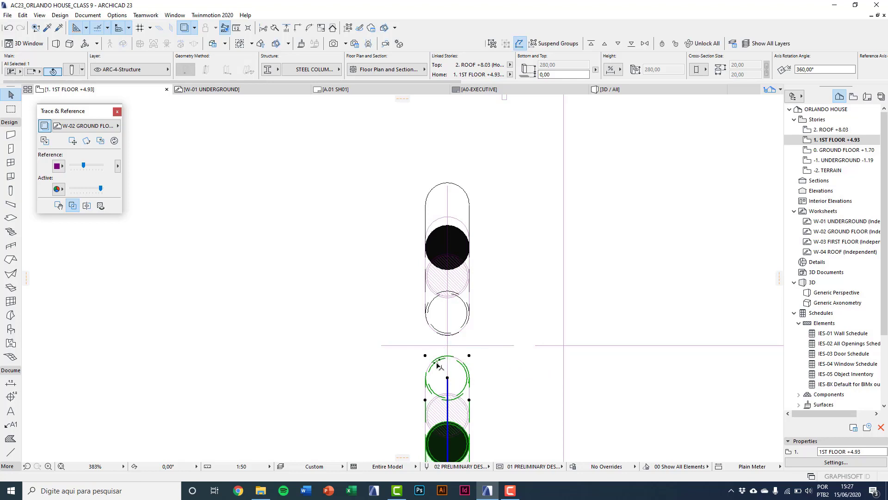
pyautogui.scroll(-3, 439, 365)
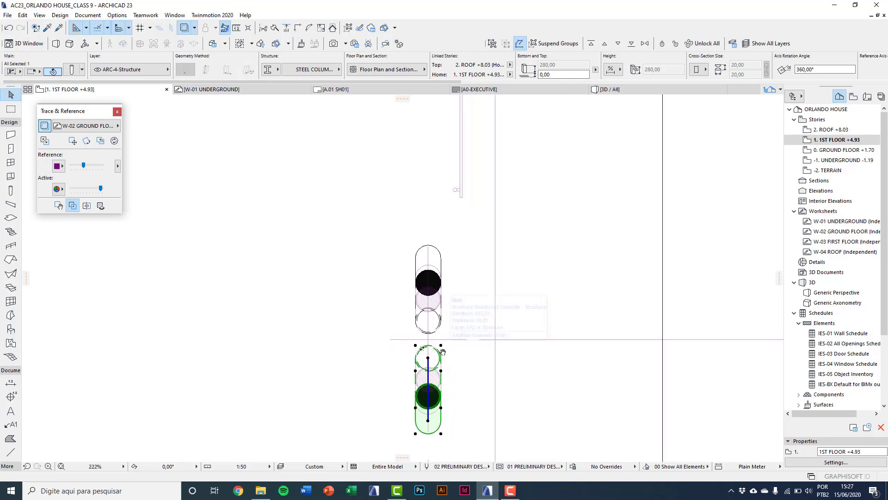
pyautogui.press('Escape')
# Group the two inward-leaning 1st-floor columns in 3D, and select the grouped pair on the 1st floor plan
pyautogui.press('F3')
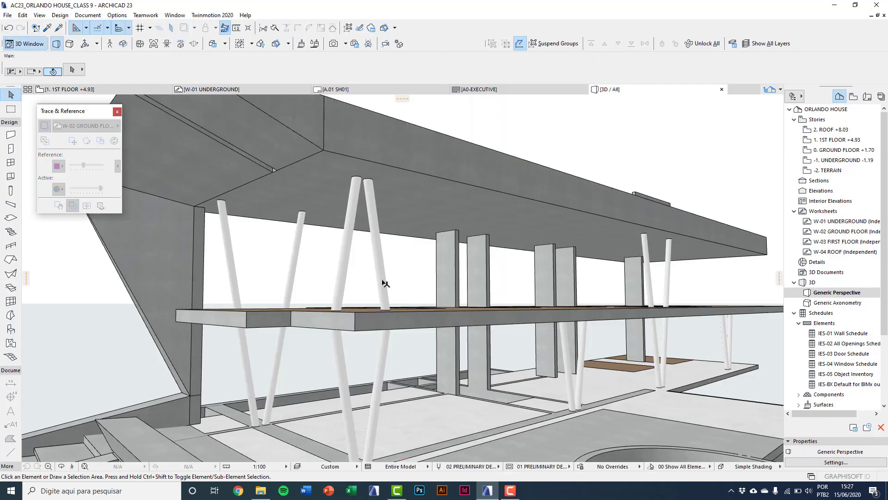
pyautogui.click(383, 282)
pyautogui.keyDown('shift'); pyautogui.click(353, 259); pyautogui.keyUp('shift')
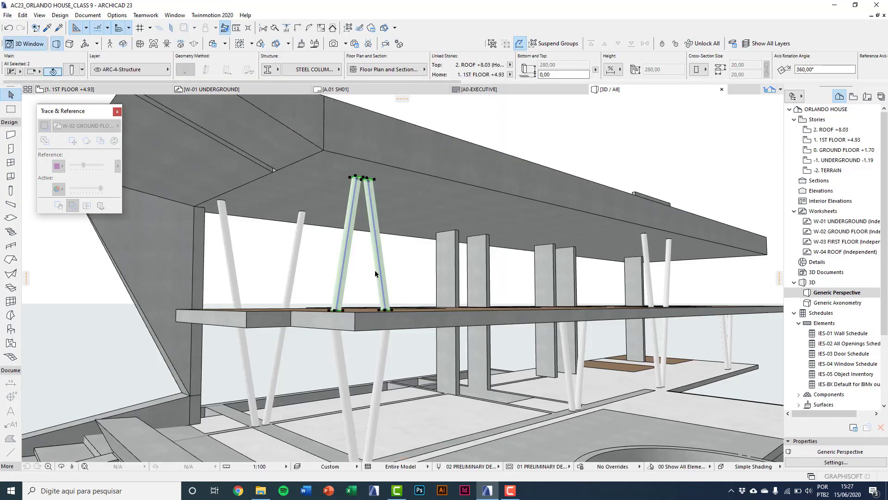
pyautogui.keyDown('shift'); pyautogui.moveTo(374, 273); pyautogui.dragTo(382, 210, button='middle'); pyautogui.keyUp('shift')
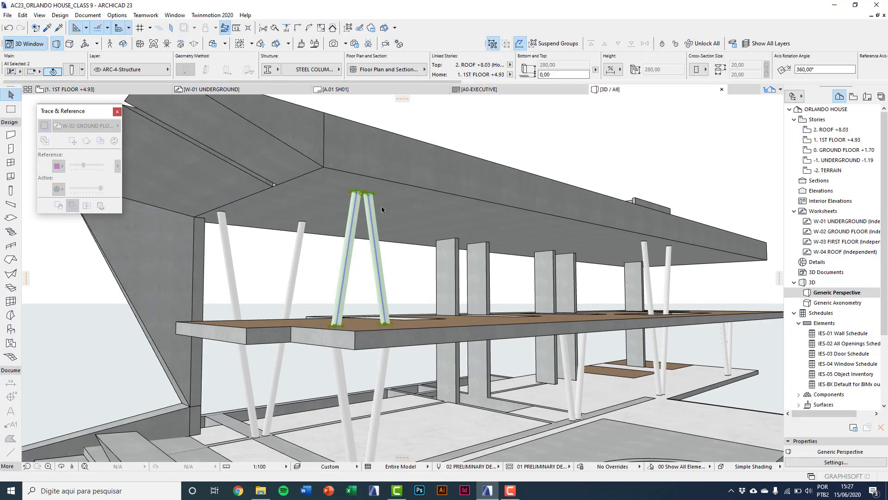
pyautogui.press('Escape')
pyautogui.press('F2')
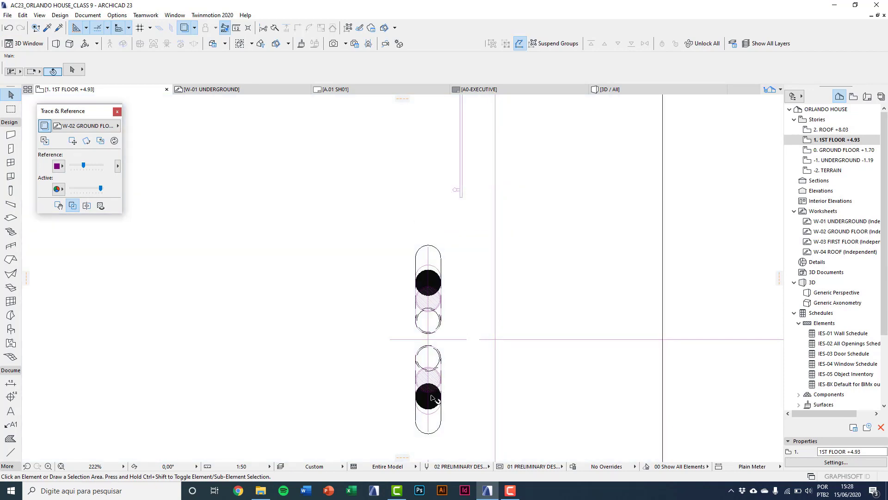
pyautogui.click(435, 396)
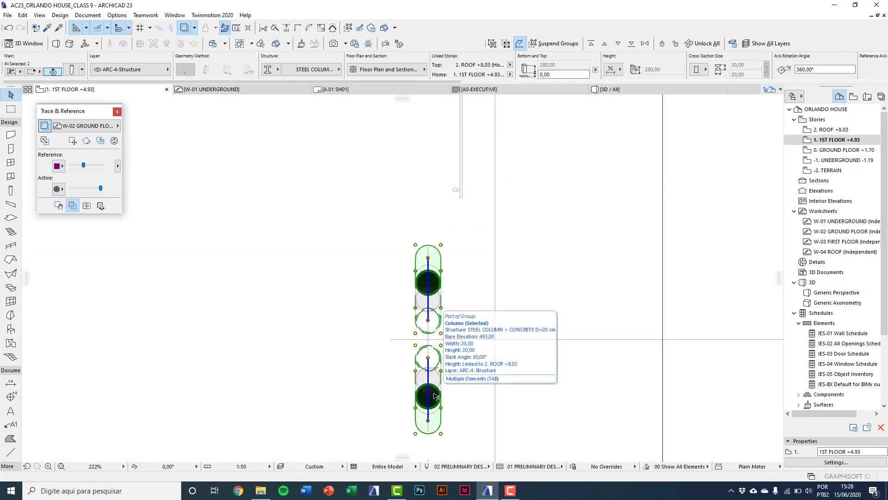